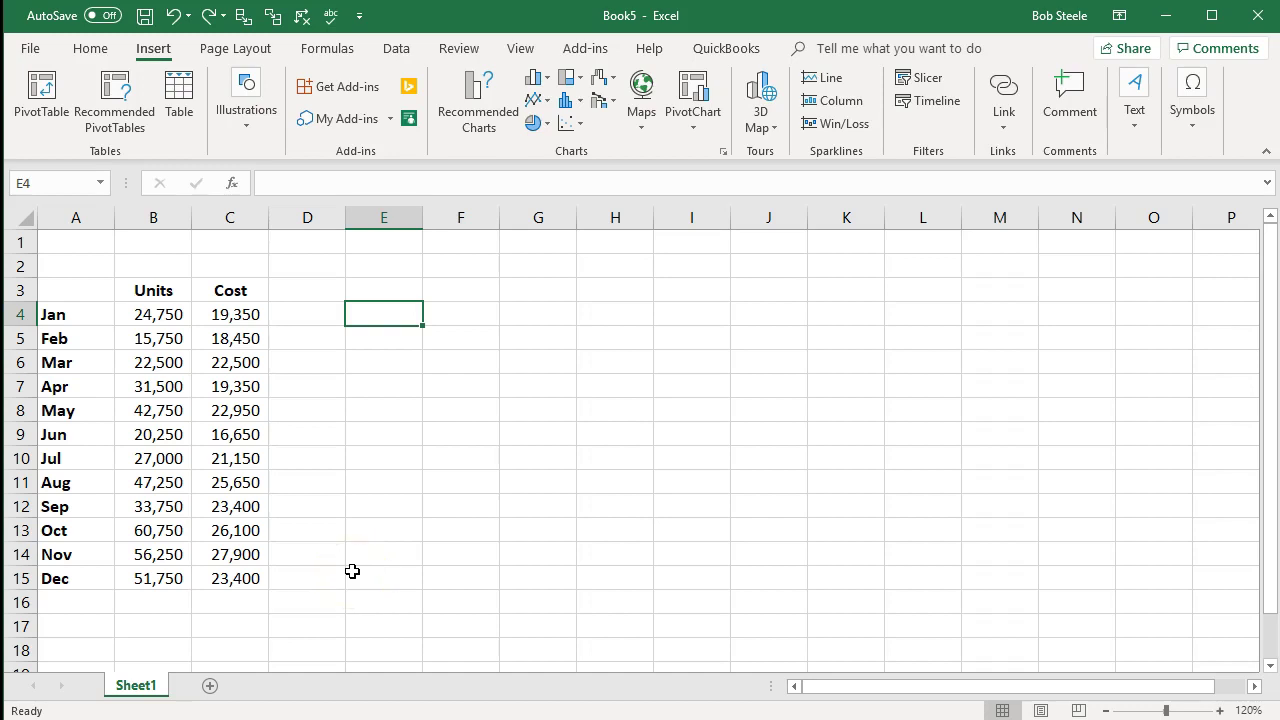
Look over the month, Units and Cost columns of the data table
{"action": "left_click", "coordinate": [352, 571]}
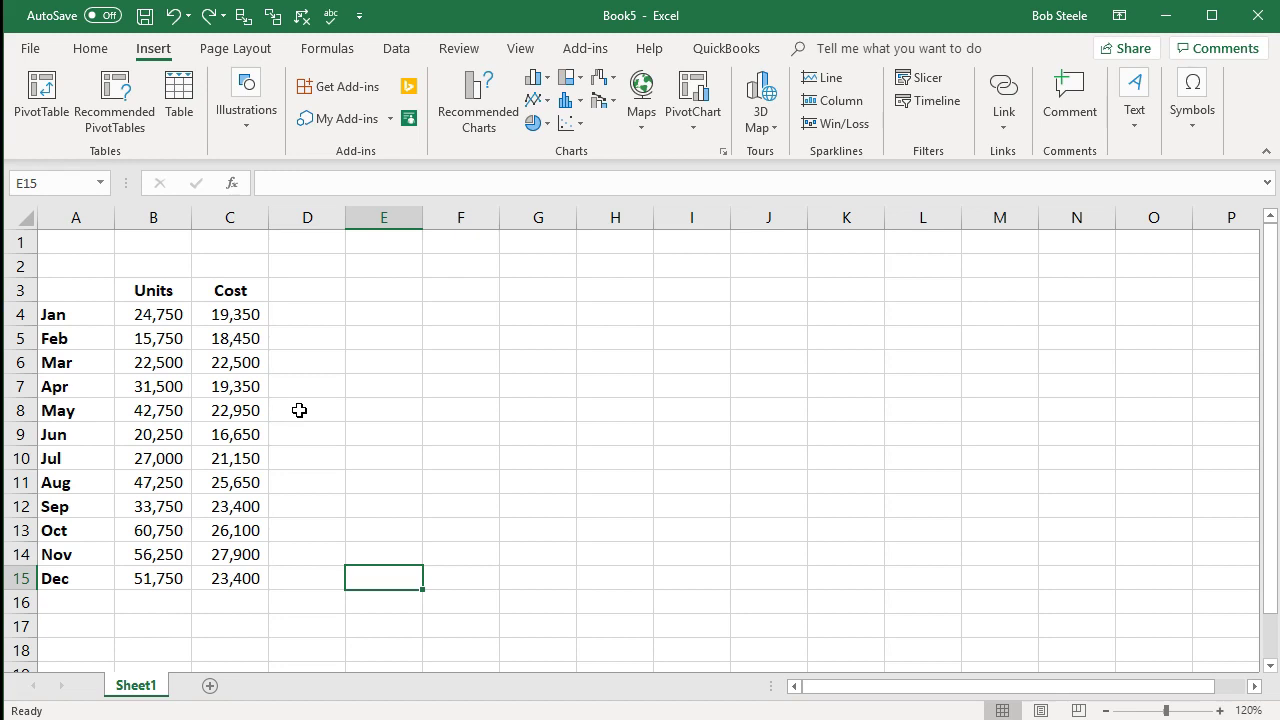
{"action": "left_click", "coordinate": [60, 316]}
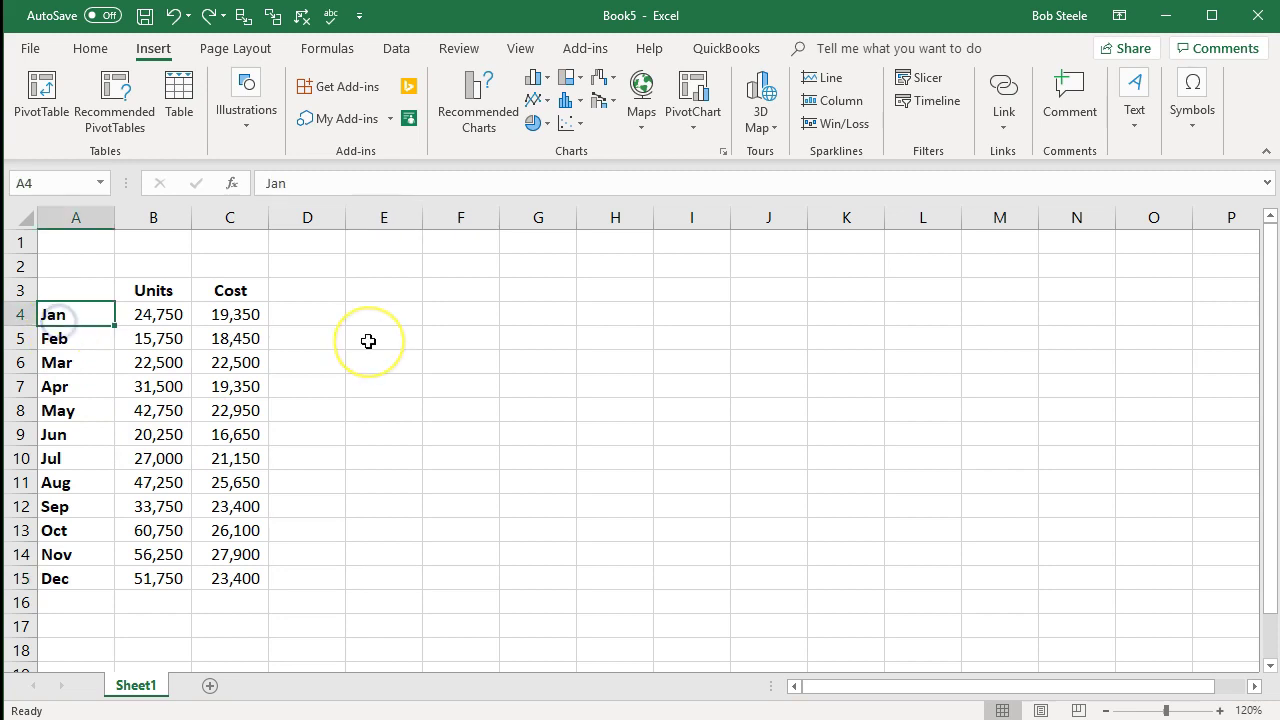
{"action": "key", "text": "Down"}
{"action": "key", "text": "Down"}
{"action": "key", "text": "Down"}
{"action": "key", "text": "Right"}
{"action": "key", "text": "Up"}
{"action": "key", "text": "Up"}
{"action": "key", "text": "Up"}
{"action": "key", "text": "Up"}
{"action": "key", "text": "Down"}
{"action": "key", "text": "Down"}
{"action": "key", "text": "Down"}
{"action": "key", "text": "Down"}
{"action": "key", "text": "Down"}
{"action": "key", "text": "Down"}
{"action": "key", "text": "Up"}
{"action": "key", "text": "Up"}
{"action": "key", "text": "Up"}
{"action": "key", "text": "Up"}
{"action": "key", "text": "Up"}
{"action": "key", "text": "Up"}
{"action": "key", "text": "Right"}
{"action": "key", "text": "Down"}
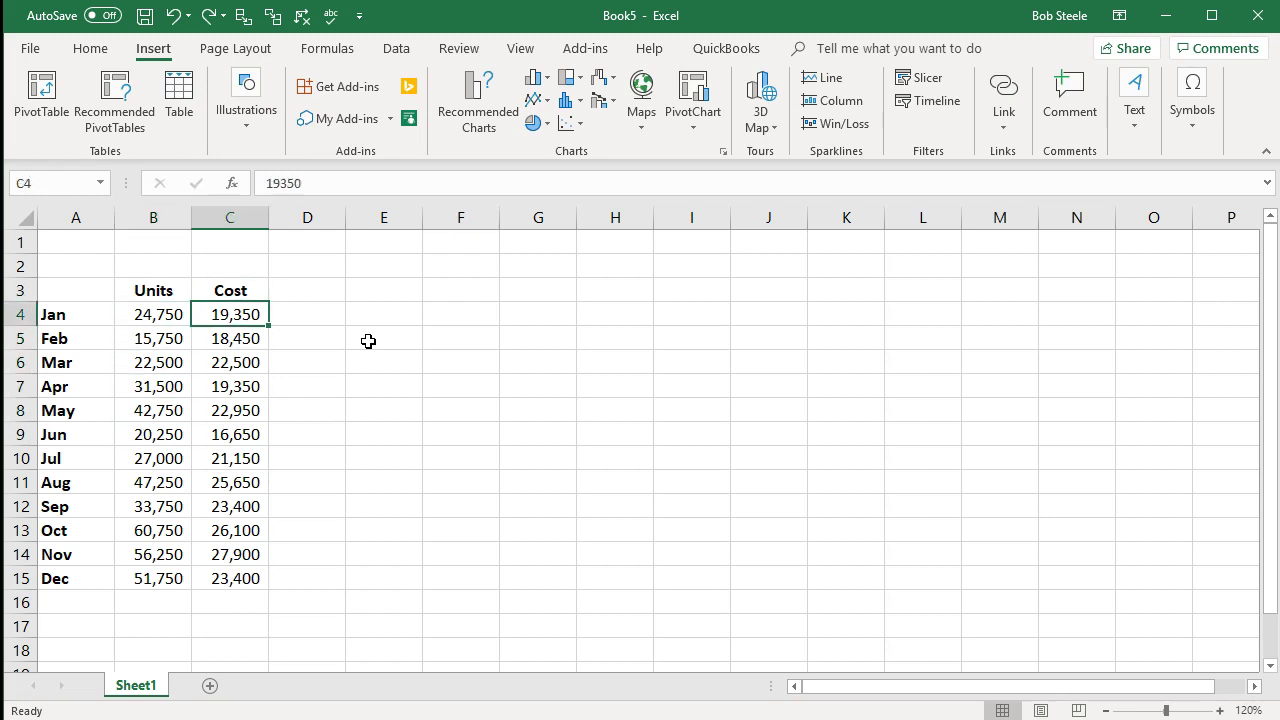
{"action": "key", "text": "Down"}
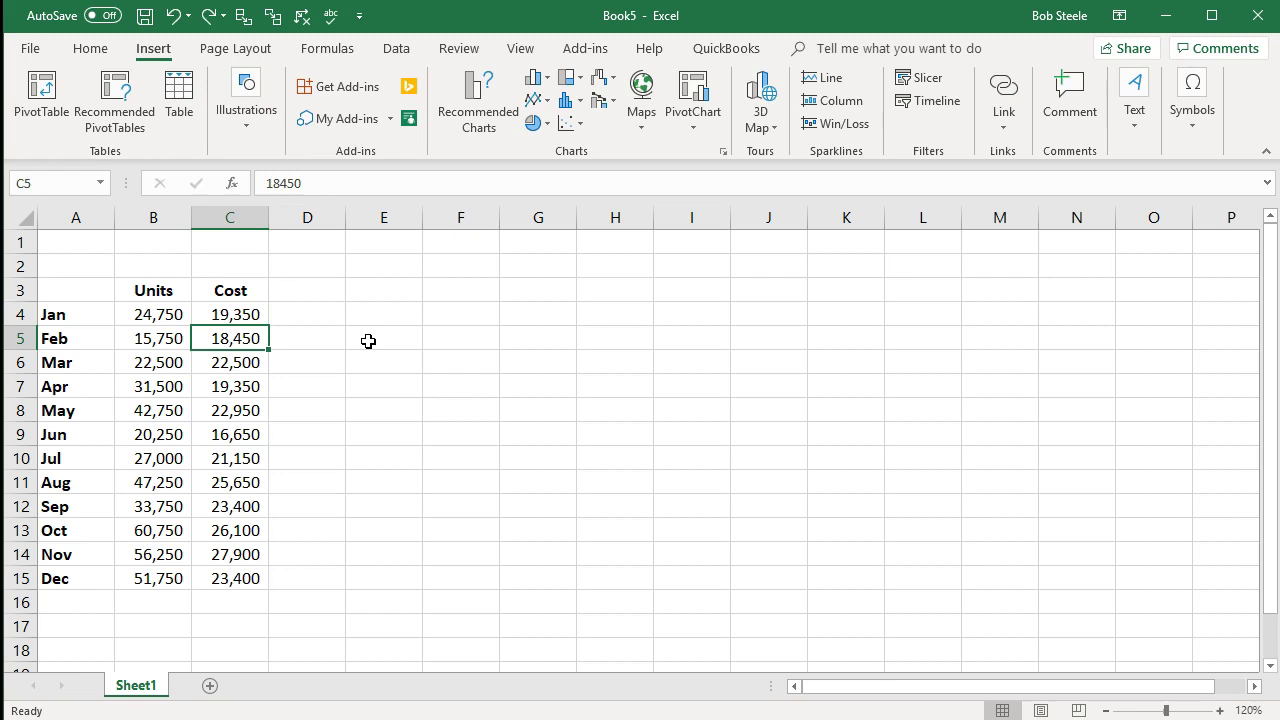
{"action": "left_click", "coordinate": [150, 294]}
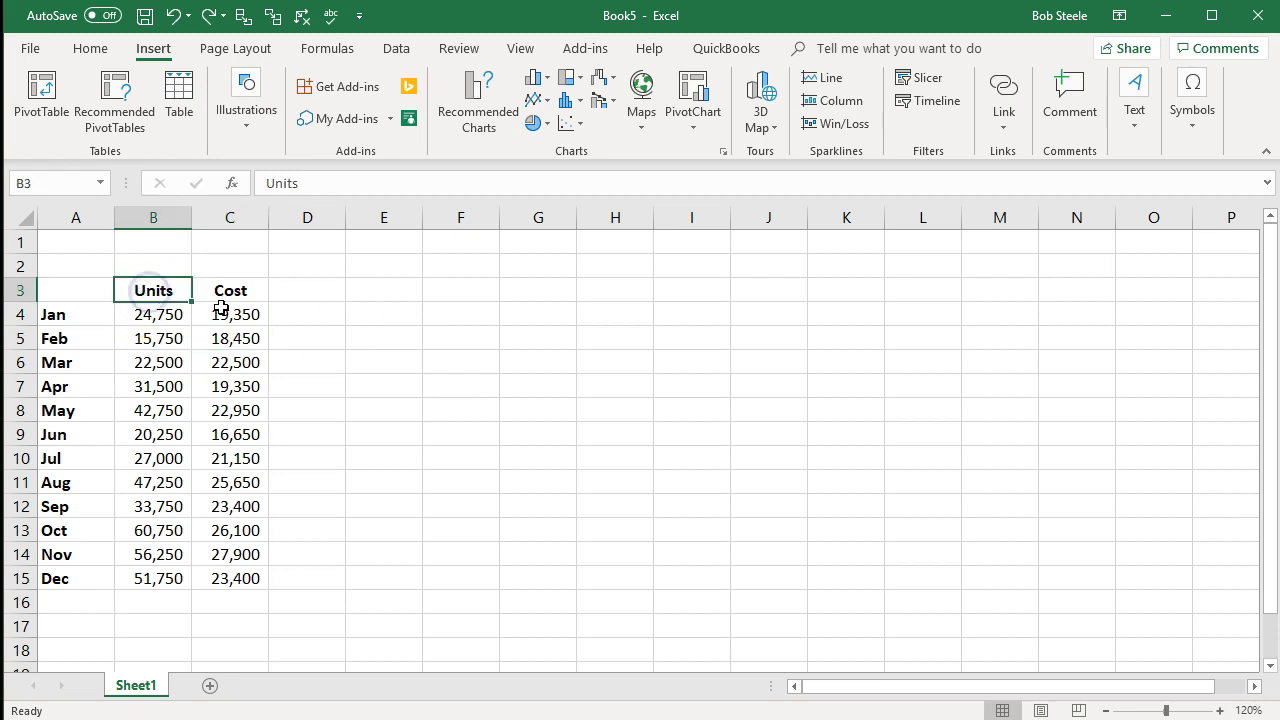
{"action": "left_click", "coordinate": [221, 300]}
{"action": "left_click", "coordinate": [186, 312]}
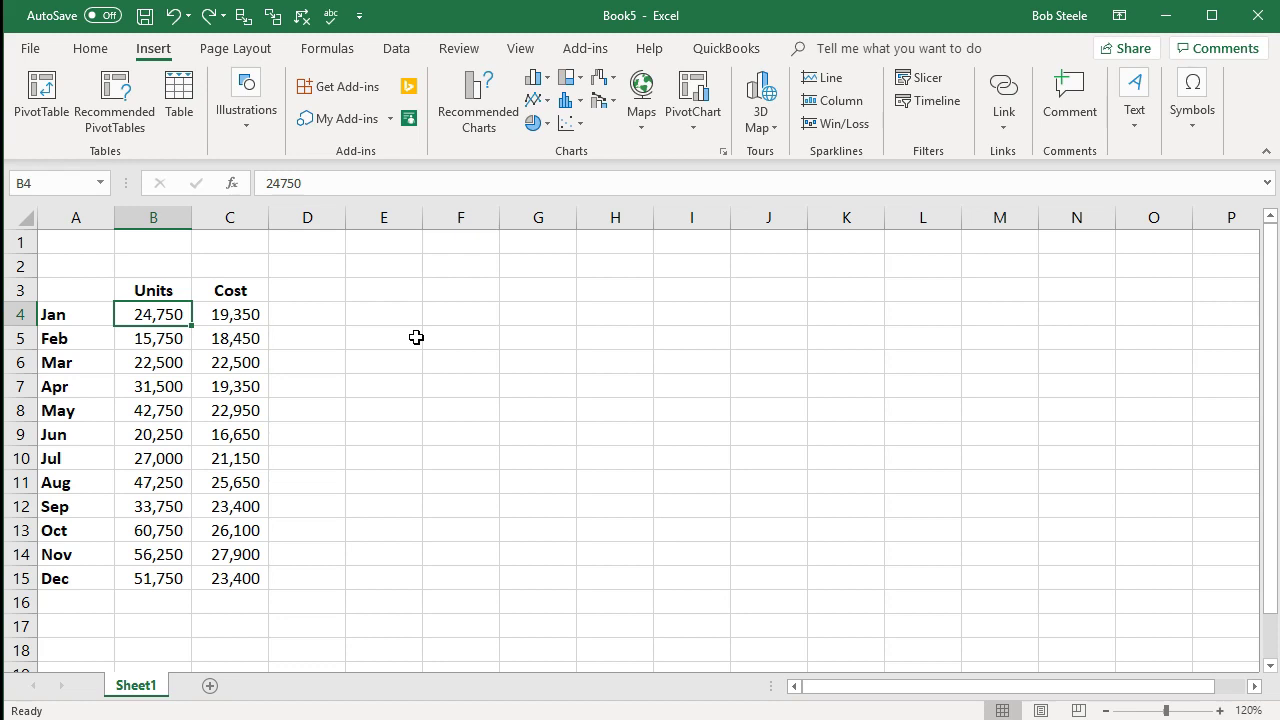
Select the Units and Cost data B3:C15 and insert a markers-only scatter chart
{"action": "left_click", "coordinate": [90, 316]}
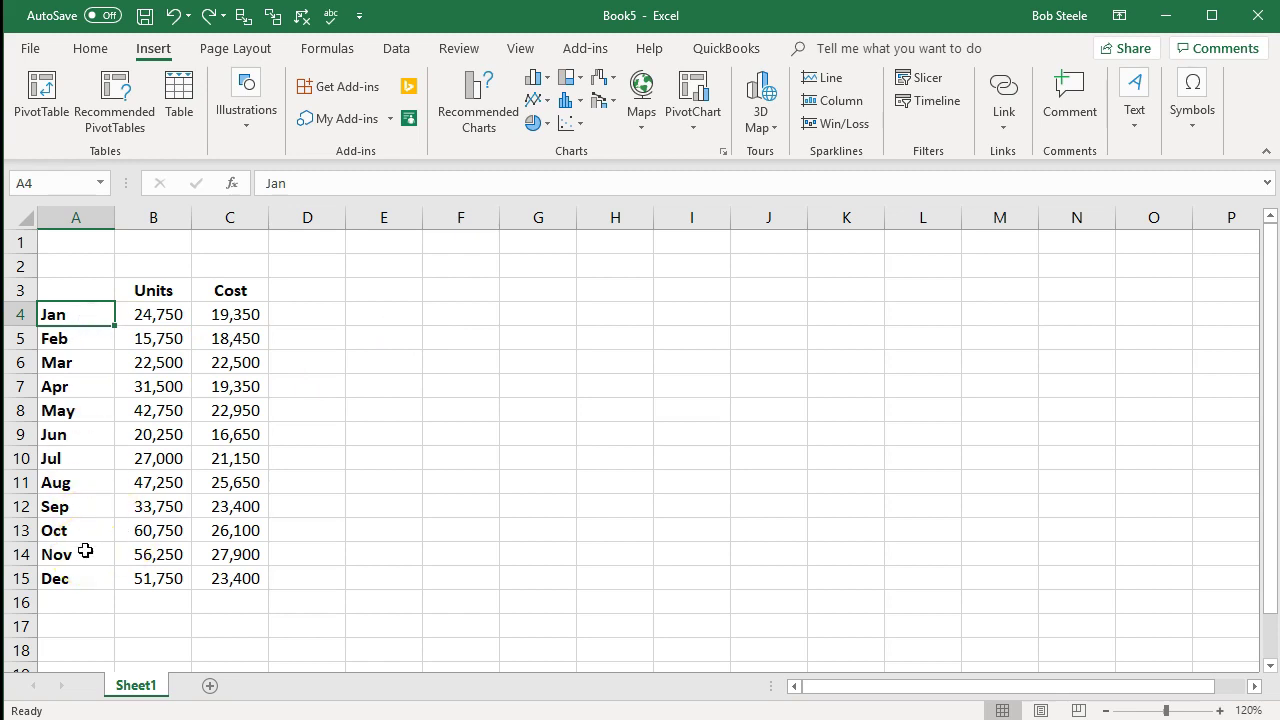
{"action": "left_click_drag", "start_coordinate": [155, 293], "coordinate": [229, 576]}
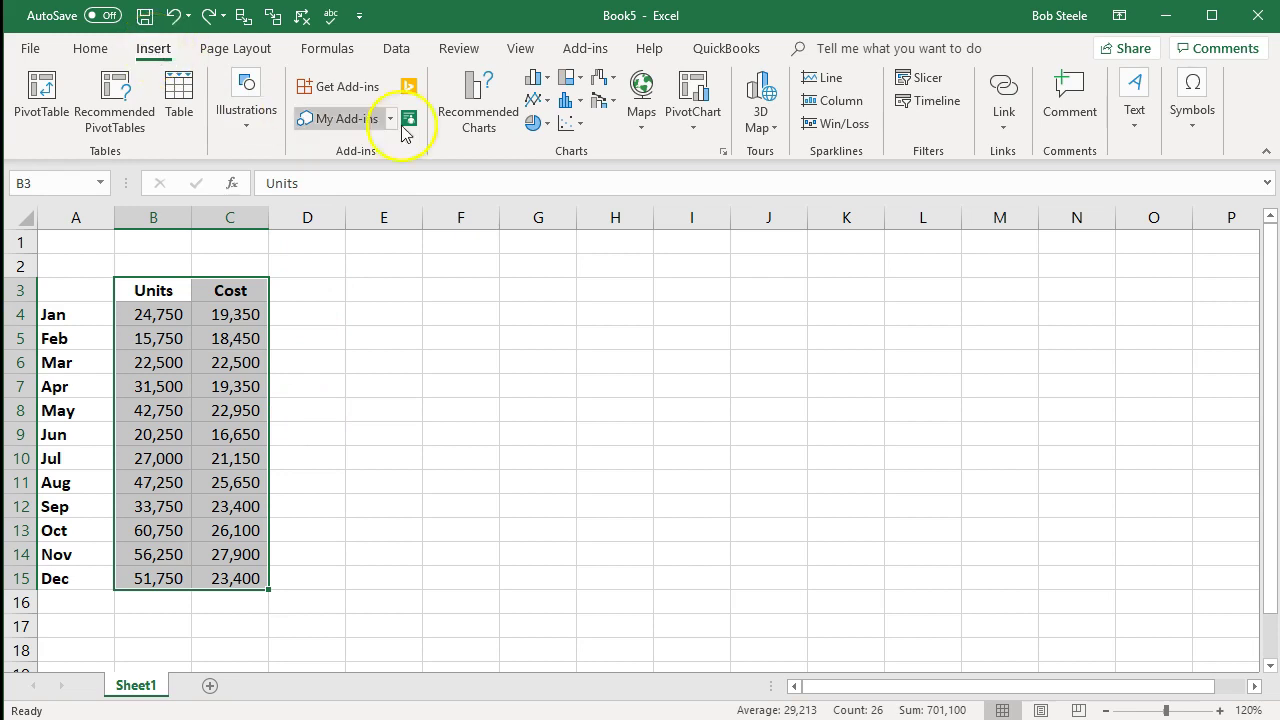
{"action": "left_click", "coordinate": [577, 128]}
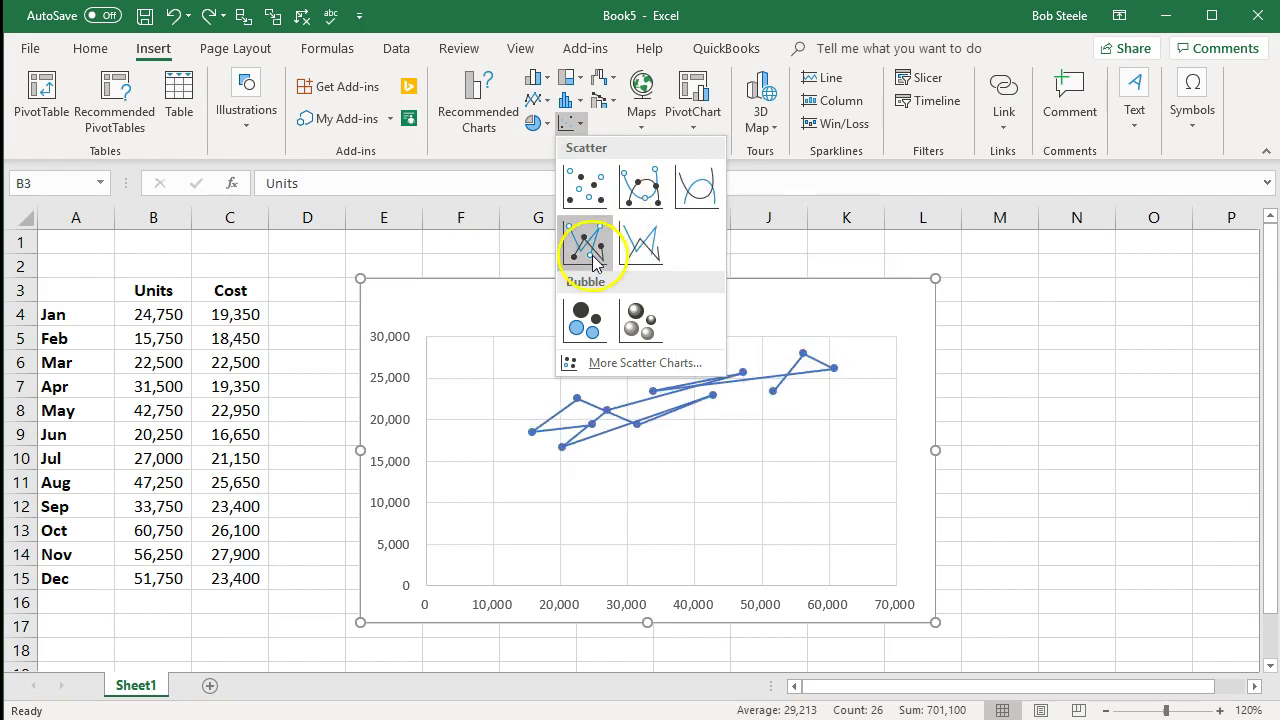
{"action": "left_click", "coordinate": [593, 197]}
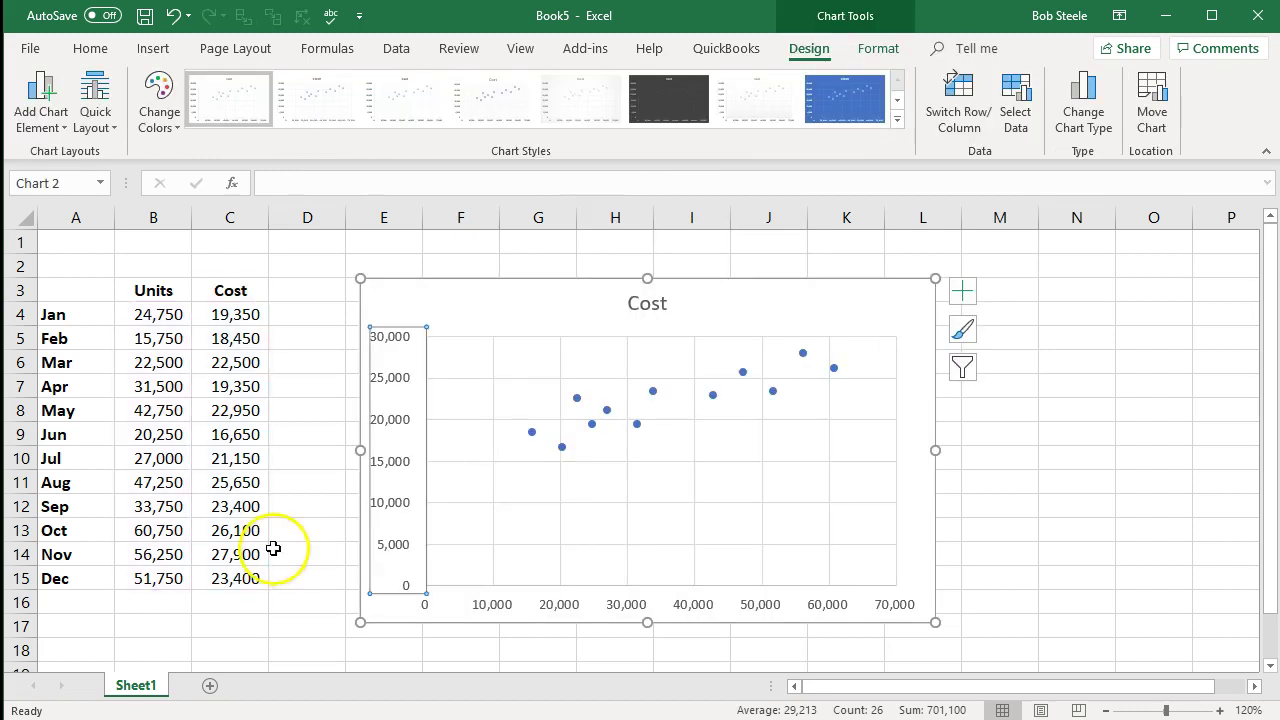
{"action": "left_click", "coordinate": [166, 414]}
{"action": "left_click", "coordinate": [155, 290]}
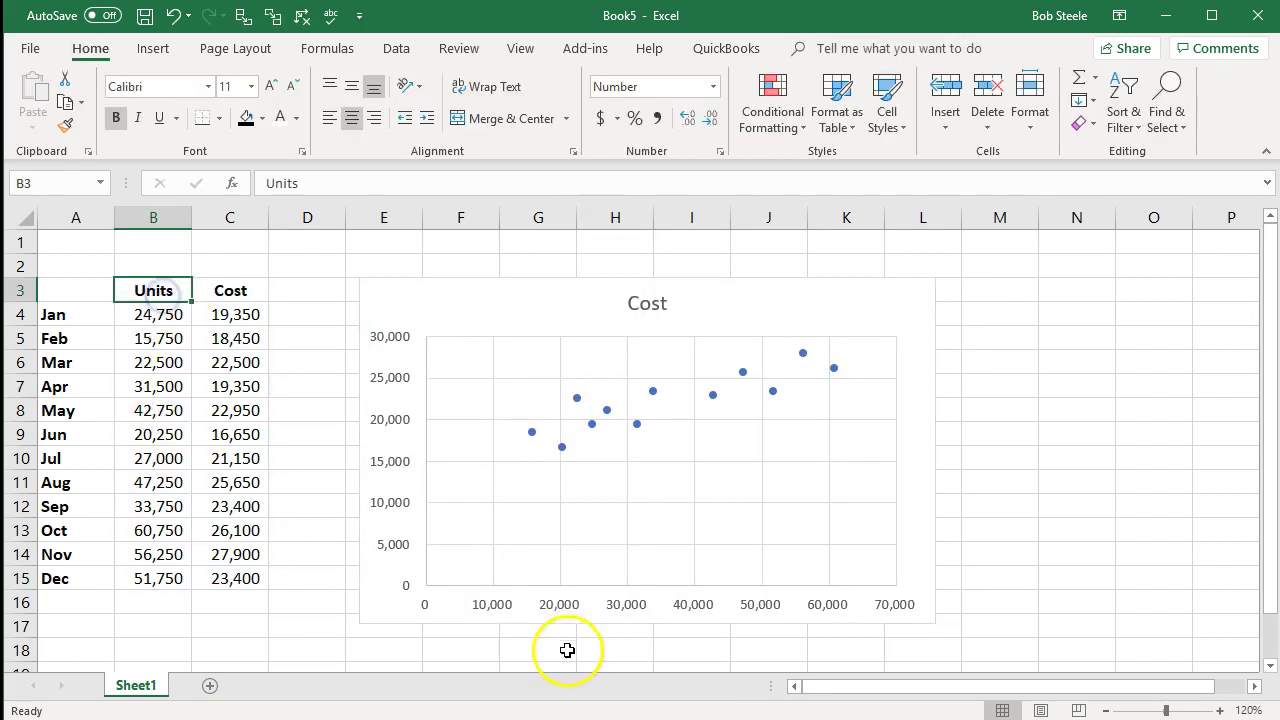
Turn on axis titles for the scatter chart from Chart Elements
{"action": "left_click", "coordinate": [585, 608]}
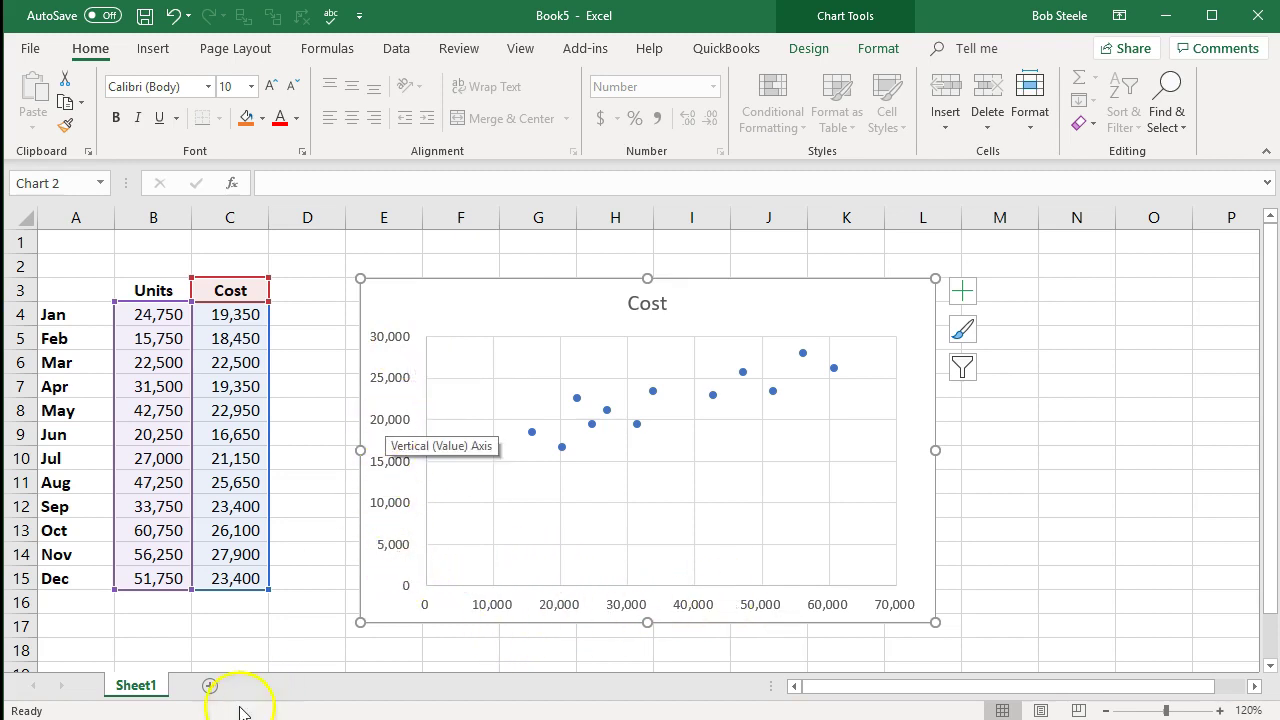
{"action": "left_click", "coordinate": [962, 291]}
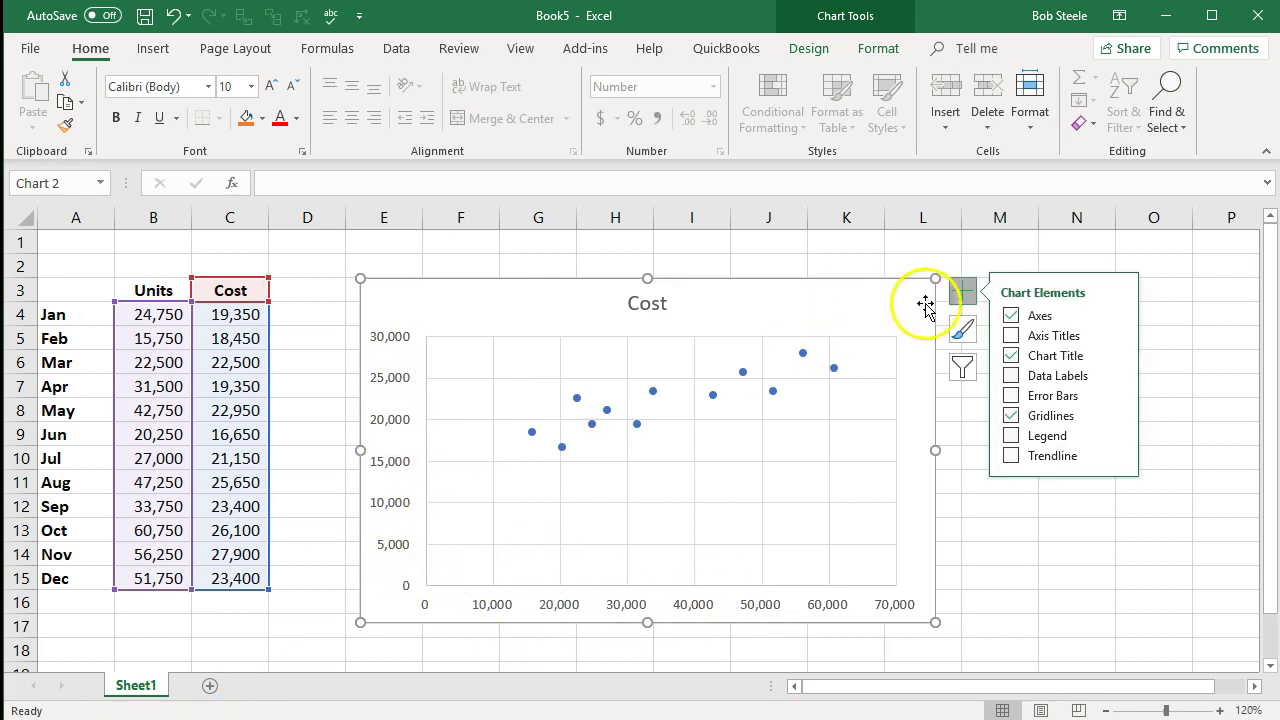
{"action": "left_click", "coordinate": [980, 300]}
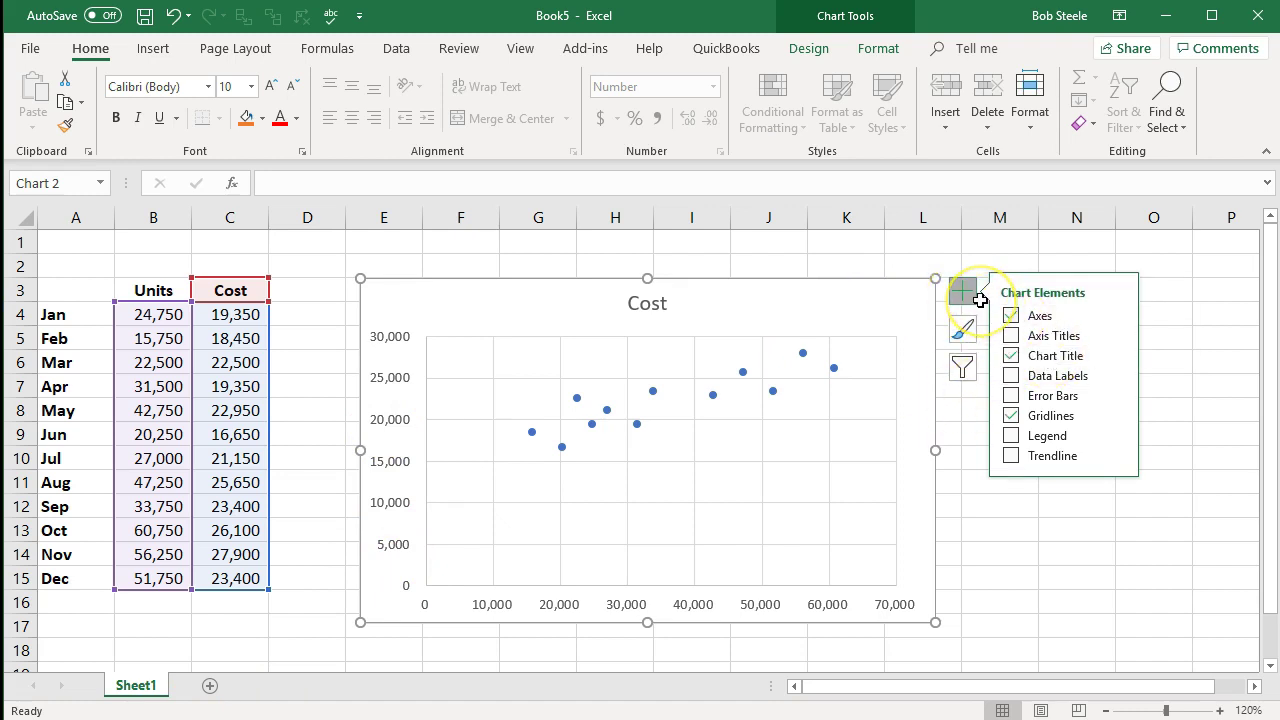
{"action": "left_click", "coordinate": [1078, 340]}
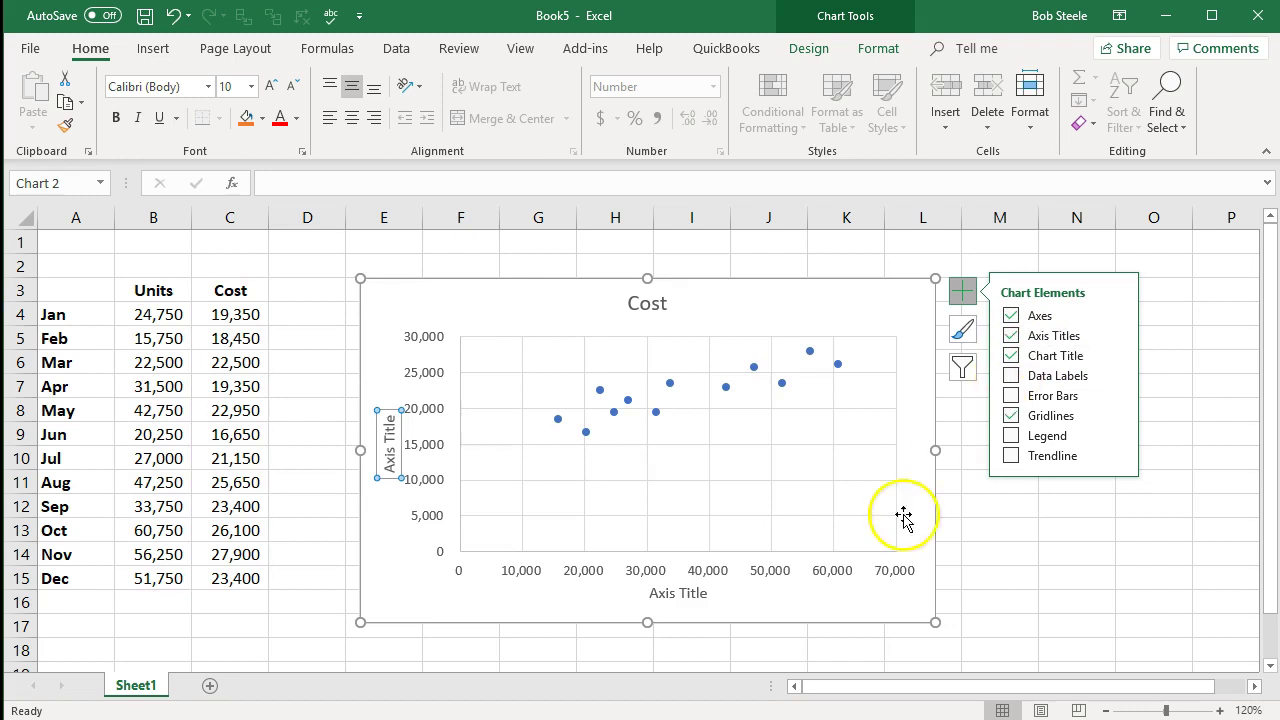
Rename the horizontal axis title to Units and start renaming the vertical one to Cost
{"action": "left_click", "coordinate": [664, 597]}
{"action": "left_click_drag", "start_coordinate": [649, 594], "coordinate": [722, 600]}
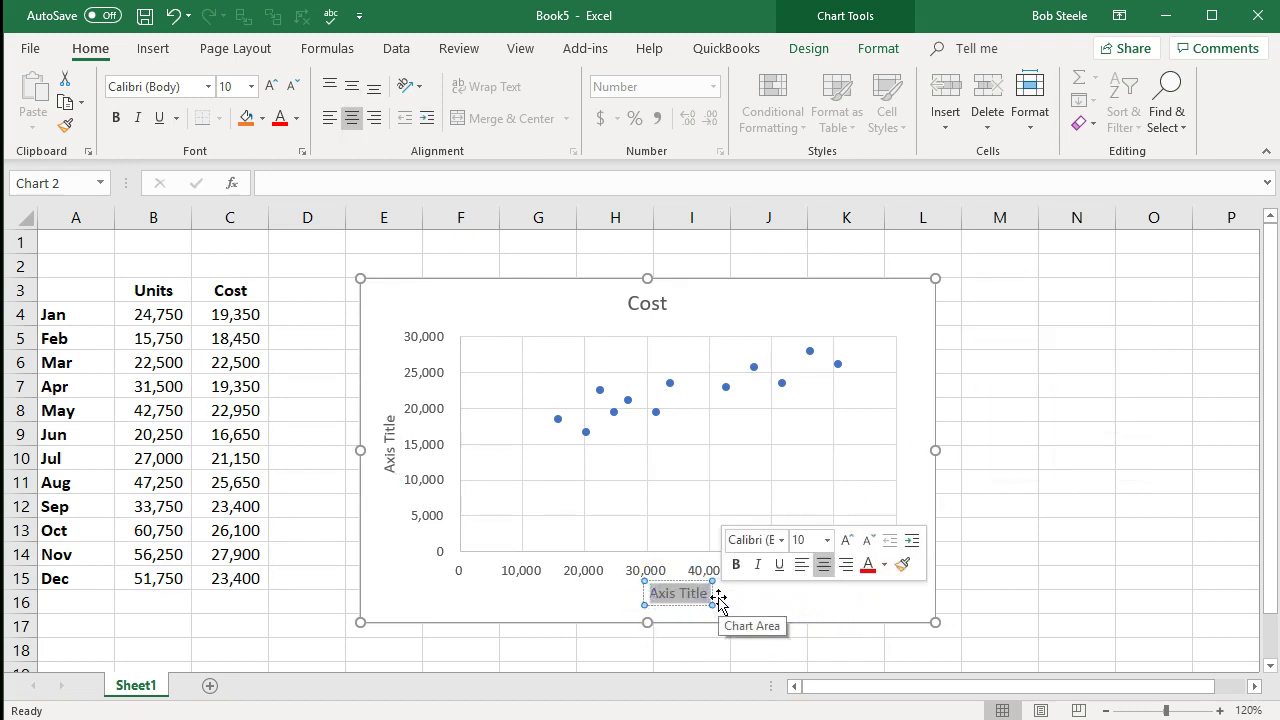
{"action": "type", "text": "Units"}
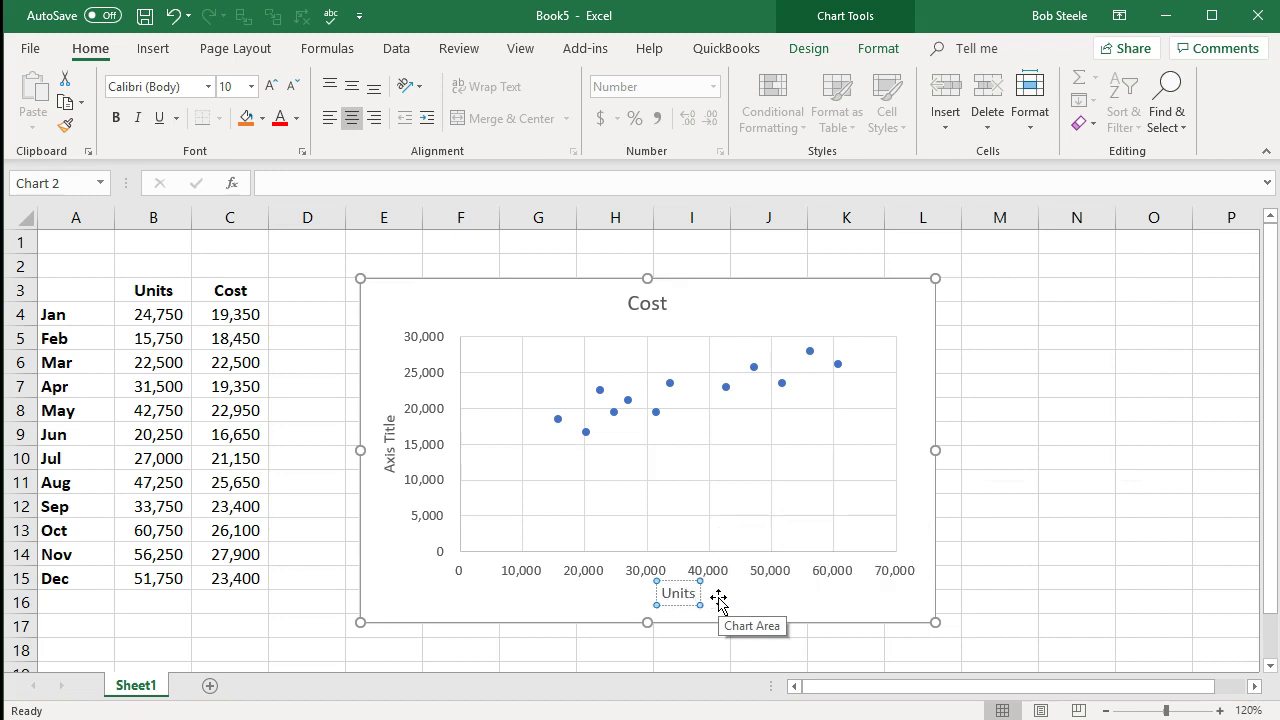
{"action": "left_click", "coordinate": [398, 447]}
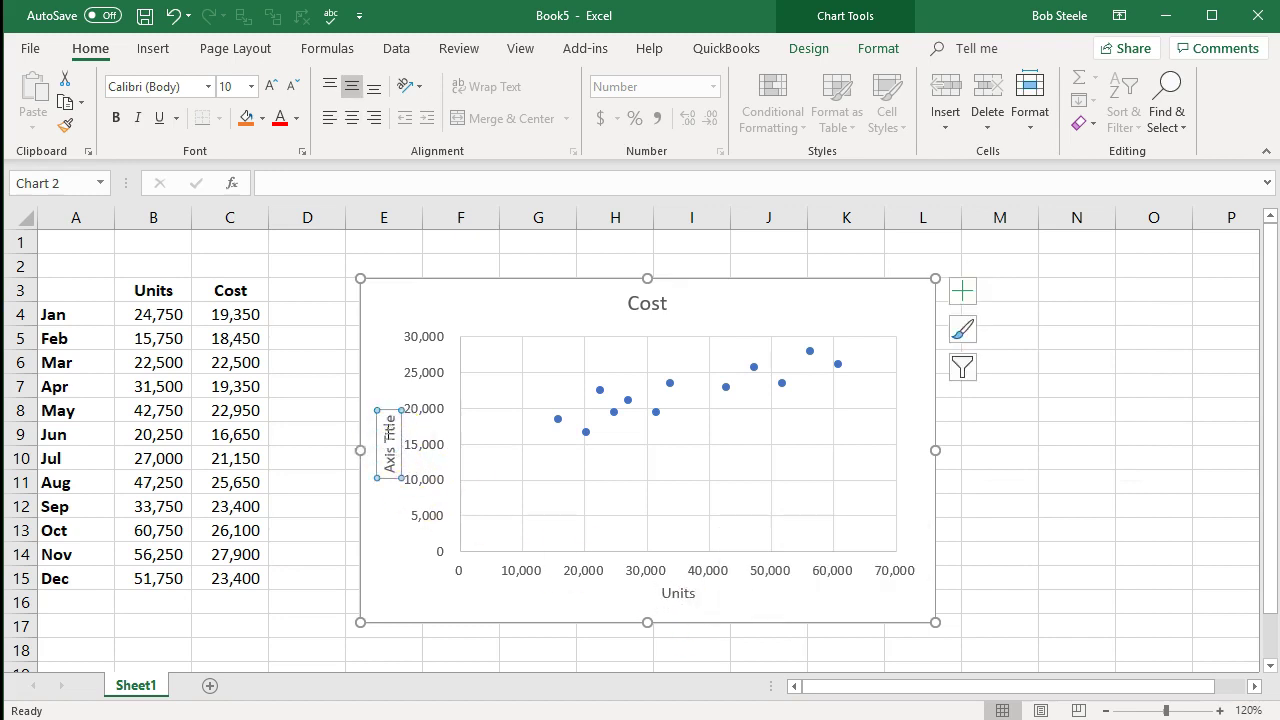
{"action": "type", "text": "Cos"}
{"action": "left_click", "coordinate": [387, 428]}
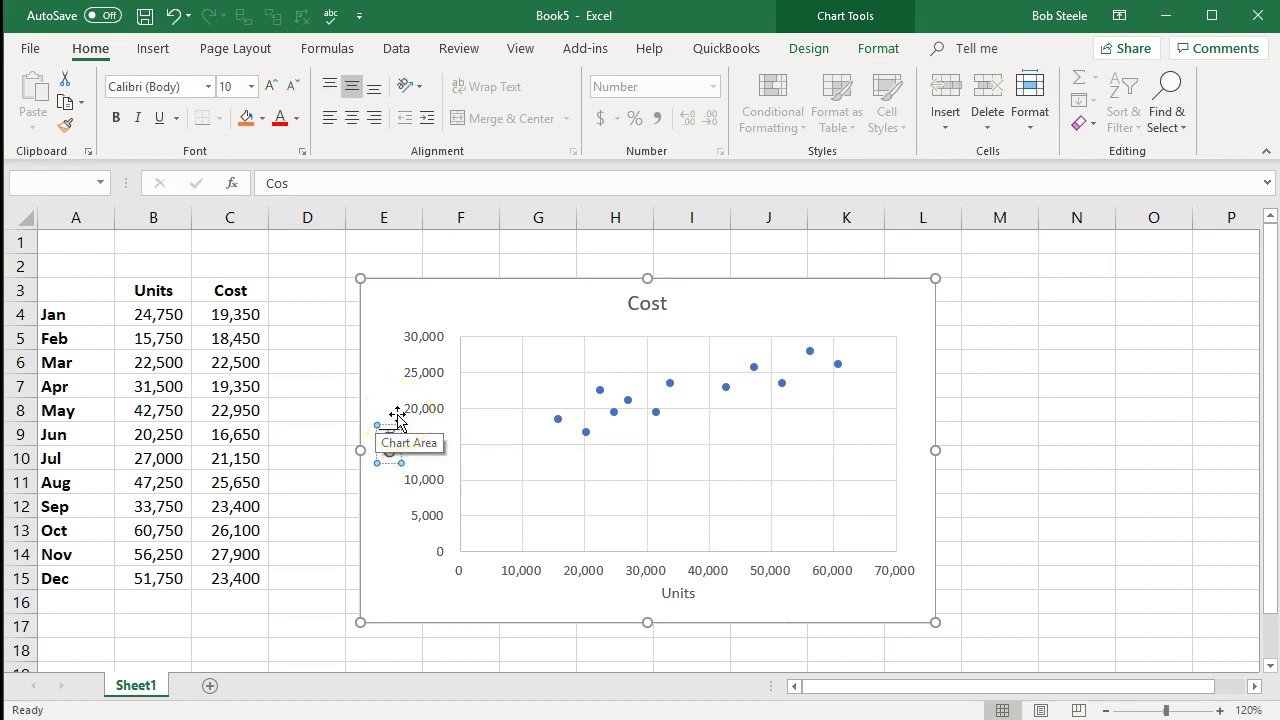
Retype the chart title from Cost to 'Scatter Diagram'
{"action": "left_click", "coordinate": [1028, 464]}
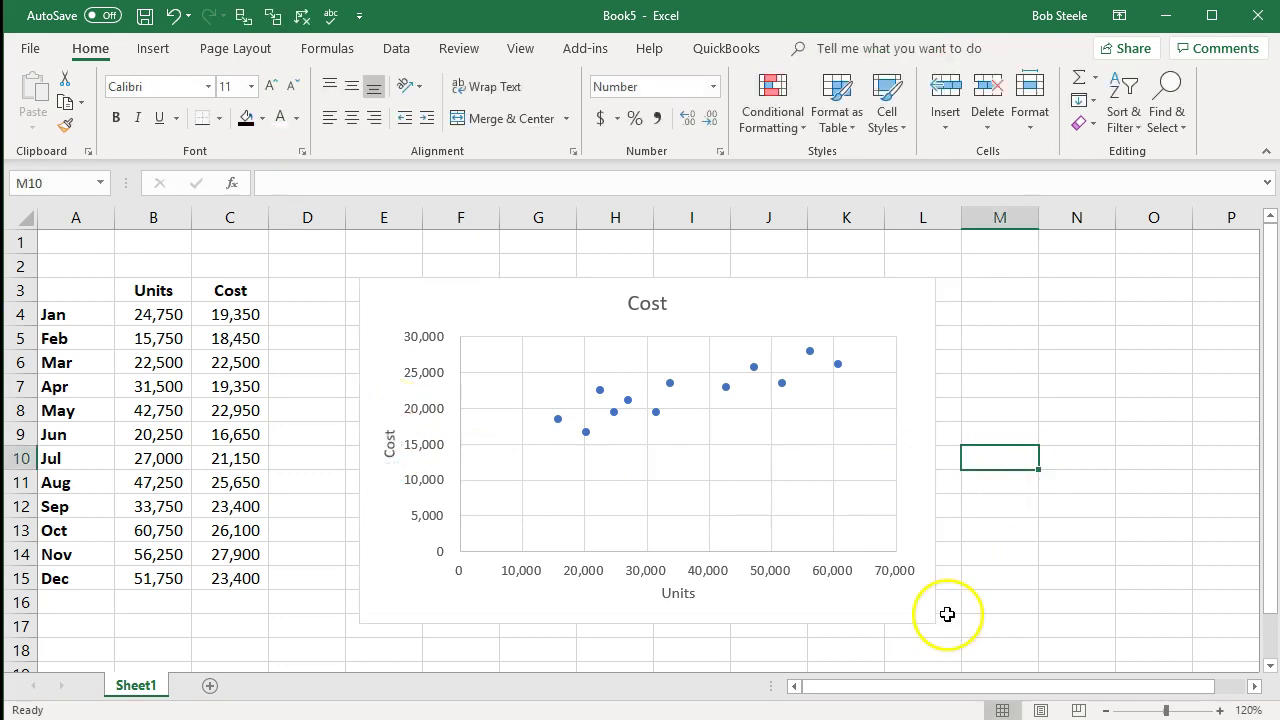
{"action": "left_click", "coordinate": [645, 298]}
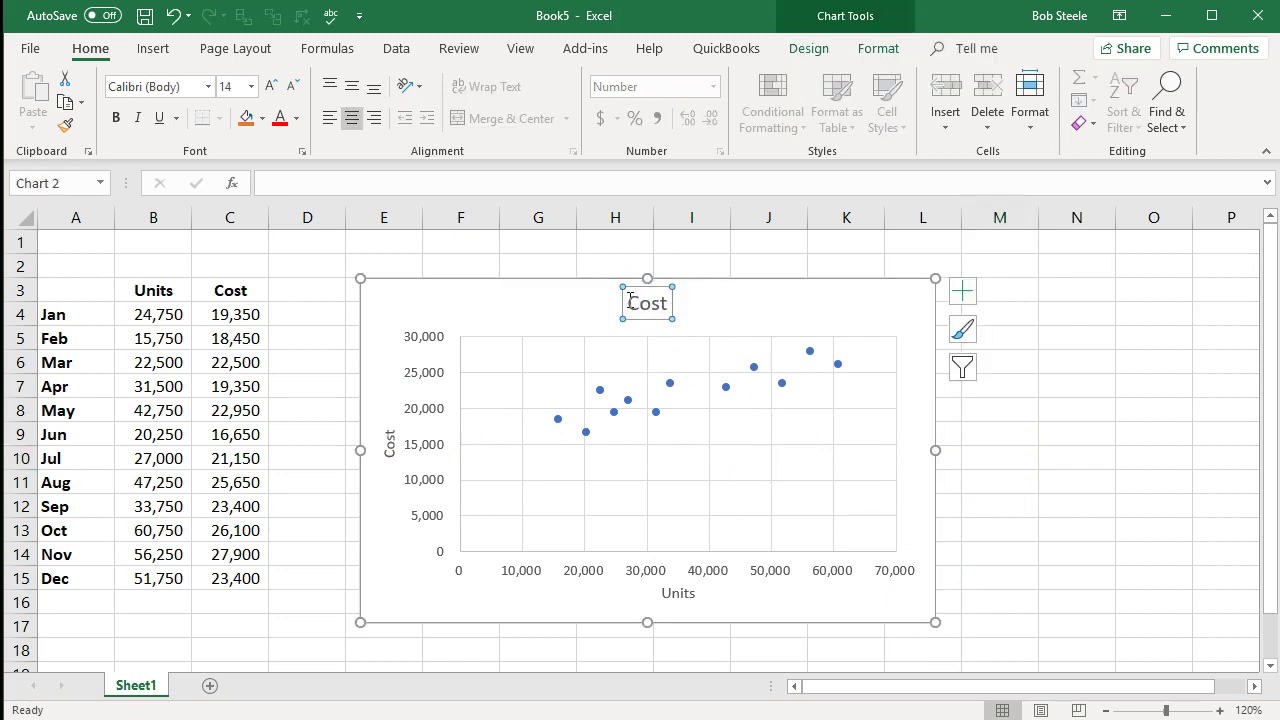
{"action": "left_click_drag", "start_coordinate": [645, 298], "coordinate": [709, 309]}
{"action": "type", "text": "Scatter Di"}
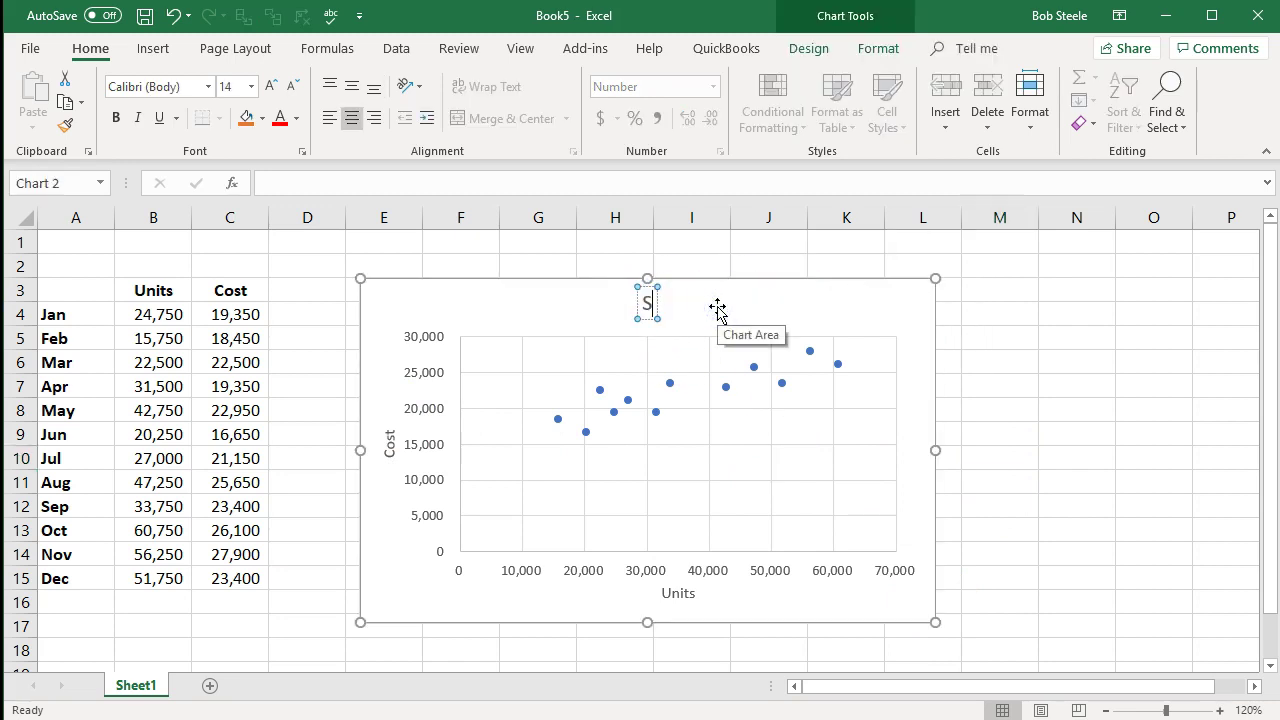
{"action": "type", "text": "agra"}
{"action": "type", "text": "m"}
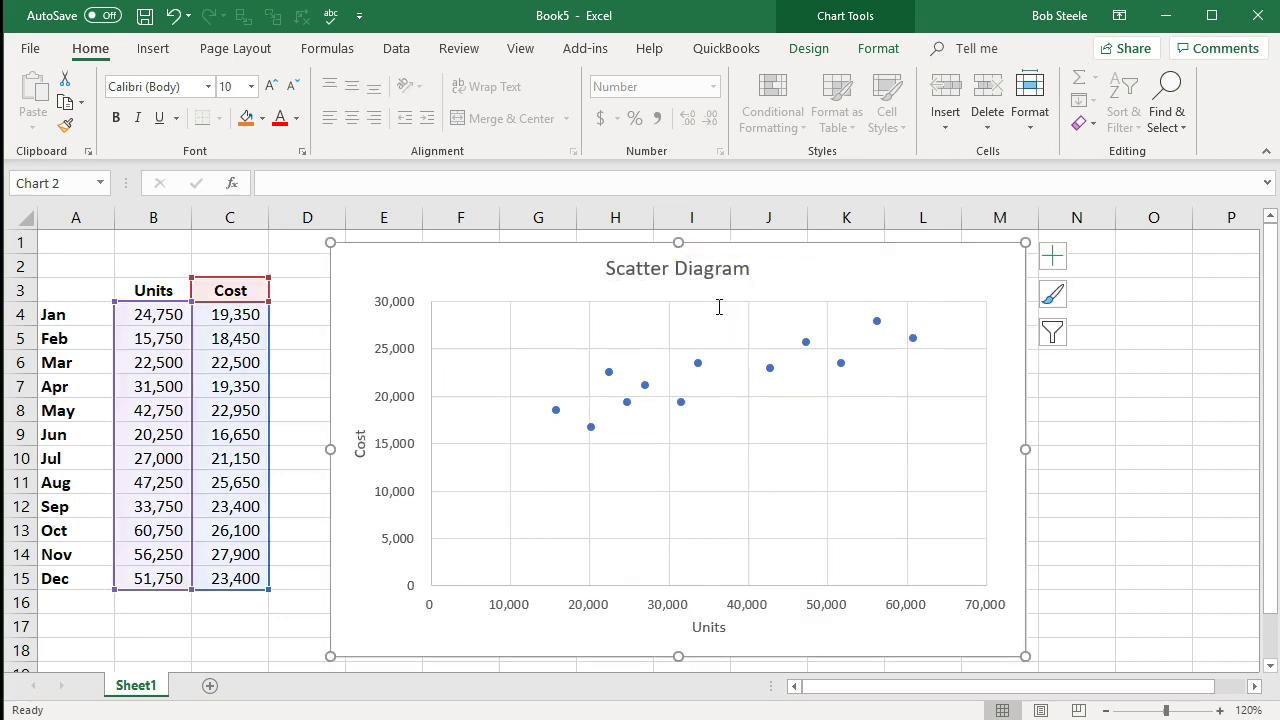
Select the Scatter Diagram title box and delete it from the chart
{"action": "left_click", "coordinate": [709, 262]}
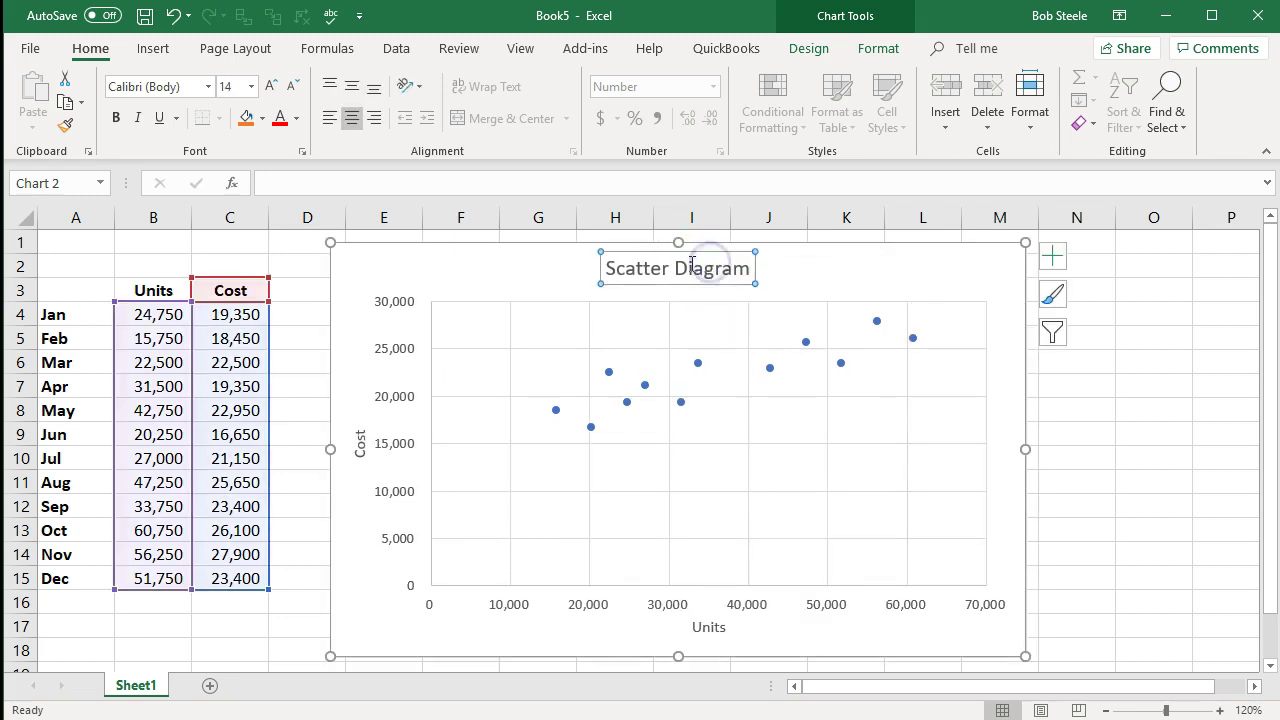
{"action": "left_click", "coordinate": [709, 266]}
{"action": "key", "text": "Delete"}
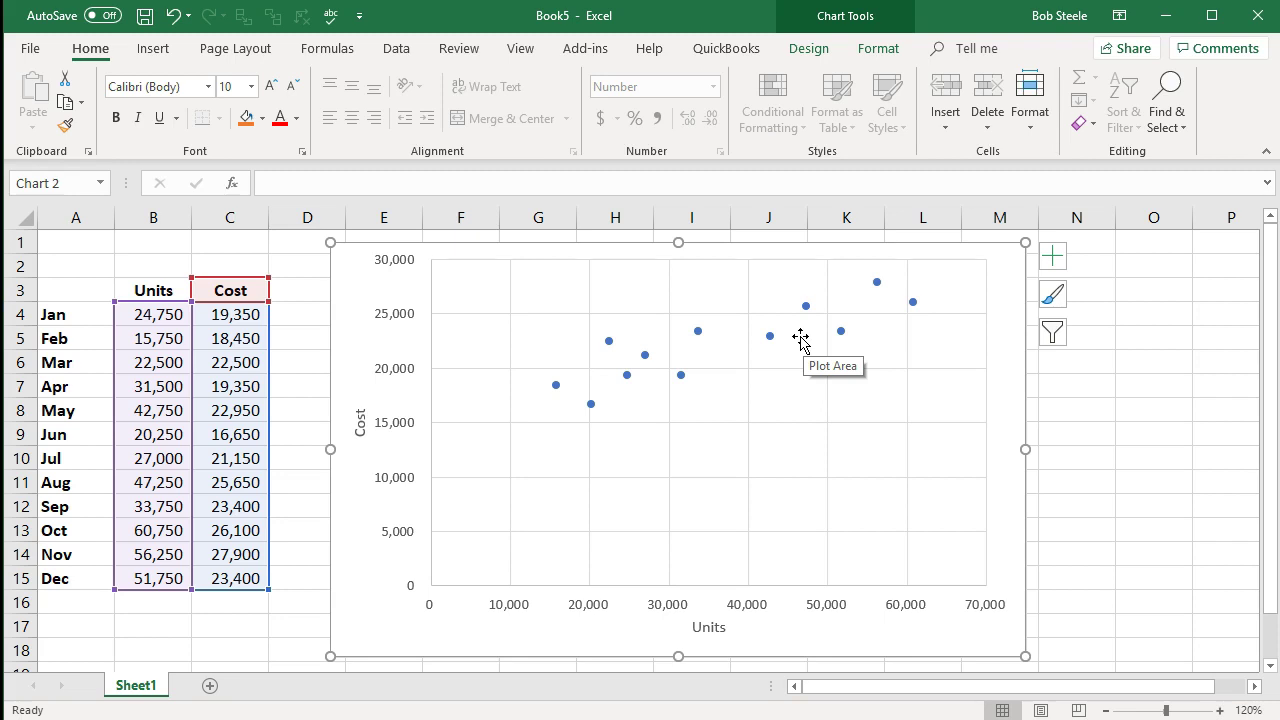
{"action": "left_click", "coordinate": [737, 416]}
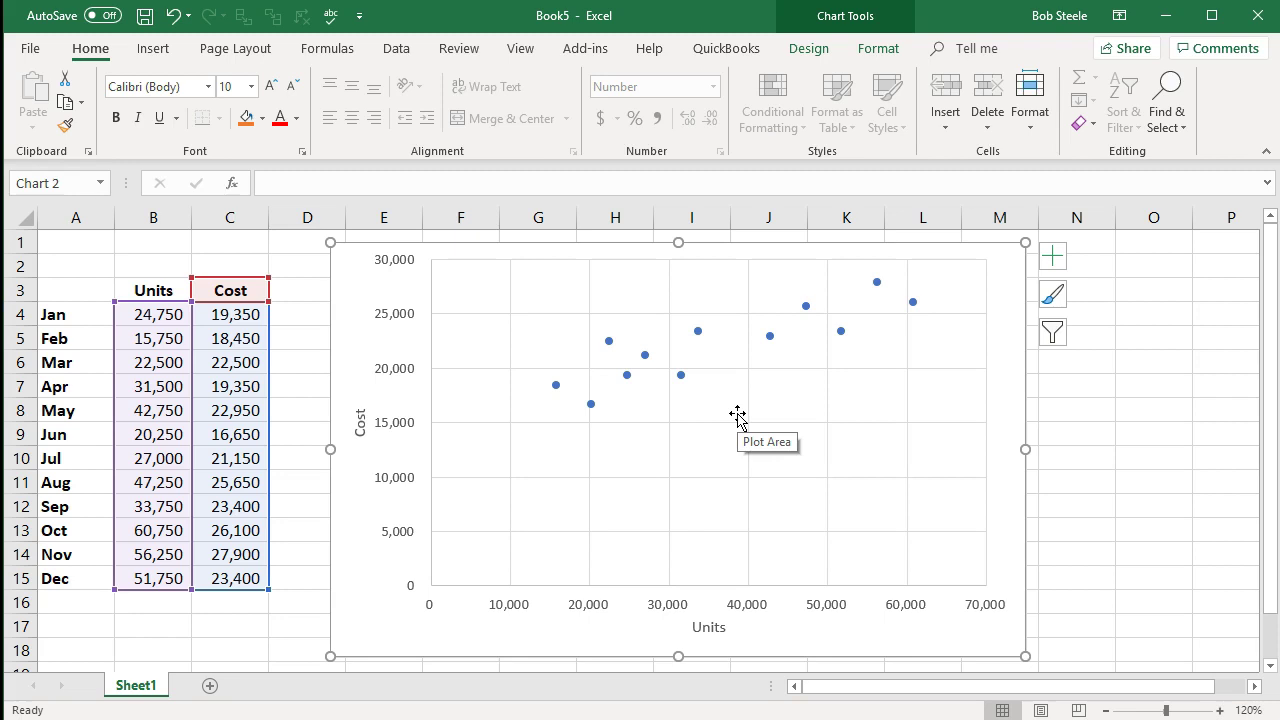
Add a linear trendline to the scatter points and open its More Options formatting pane
{"action": "left_click", "coordinate": [1052, 256]}
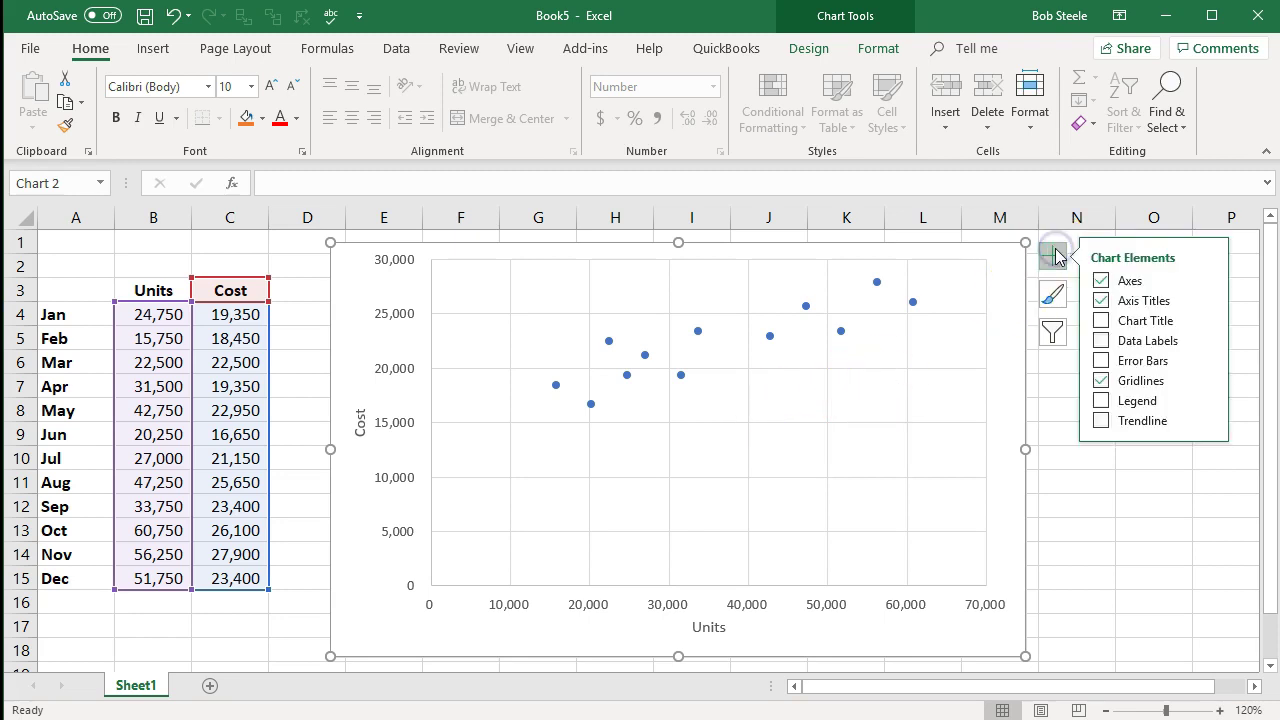
{"action": "left_click", "coordinate": [1101, 421]}
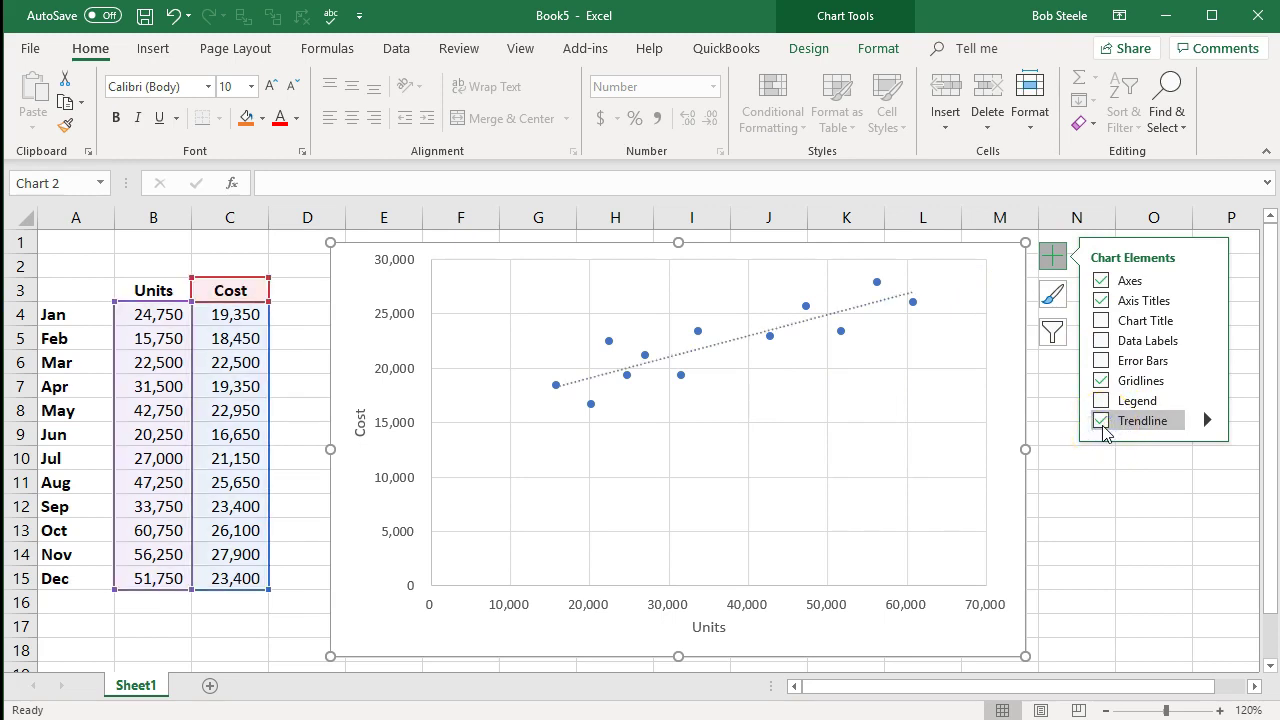
{"action": "left_click", "coordinate": [1207, 421]}
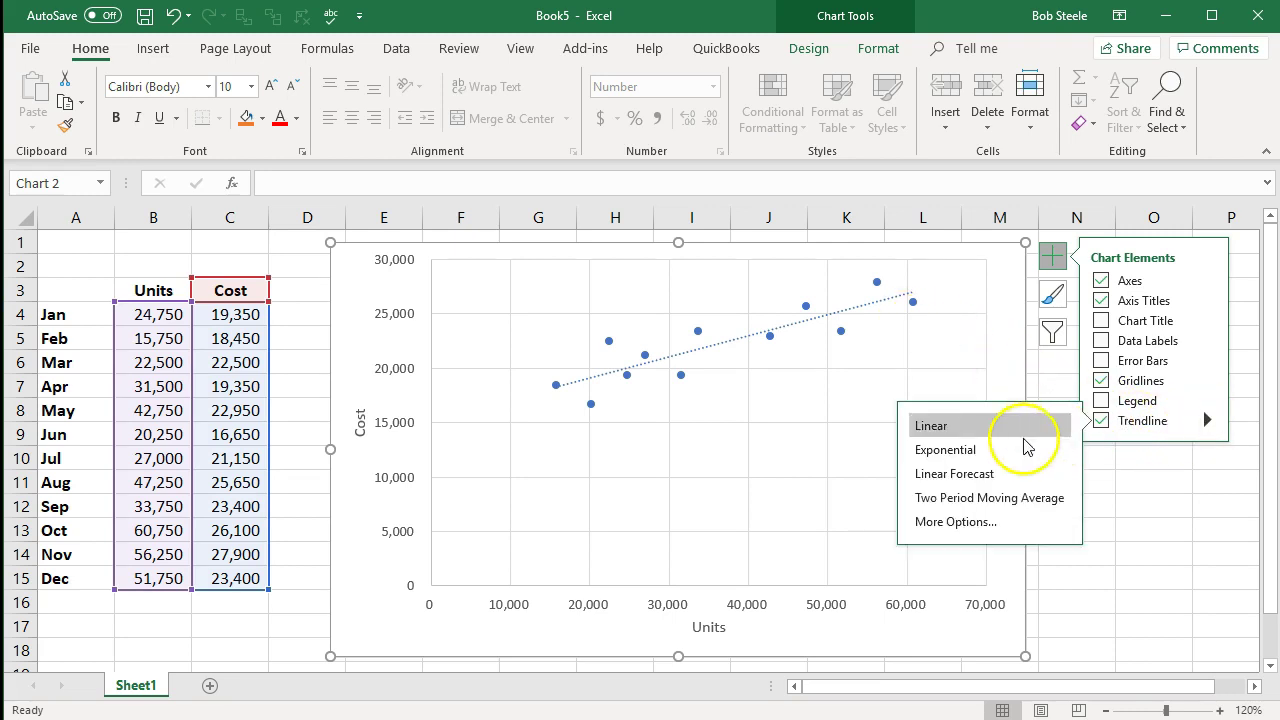
{"action": "left_click", "coordinate": [997, 523]}
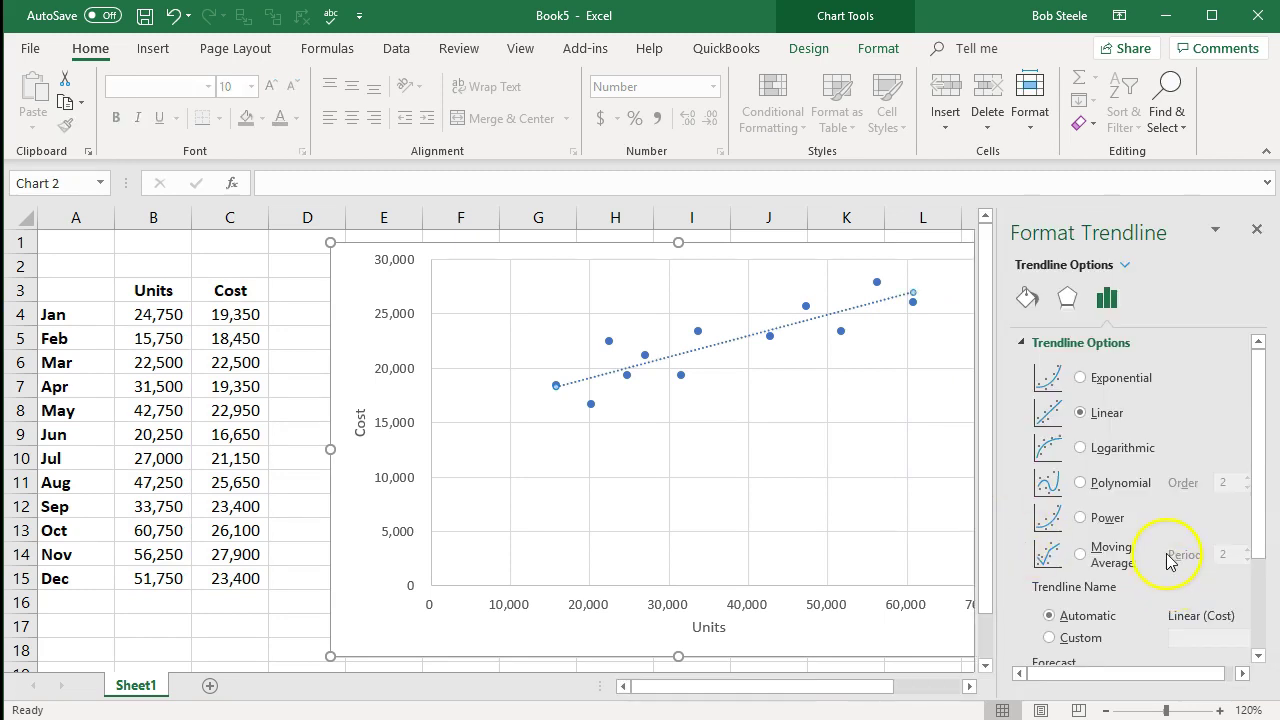
Display the trendline equation y = 0.193x + 15252 and drag it to the chart's lower left
{"action": "scroll", "coordinate": [1160, 495], "scroll_direction": "down", "scroll_amount": 3}
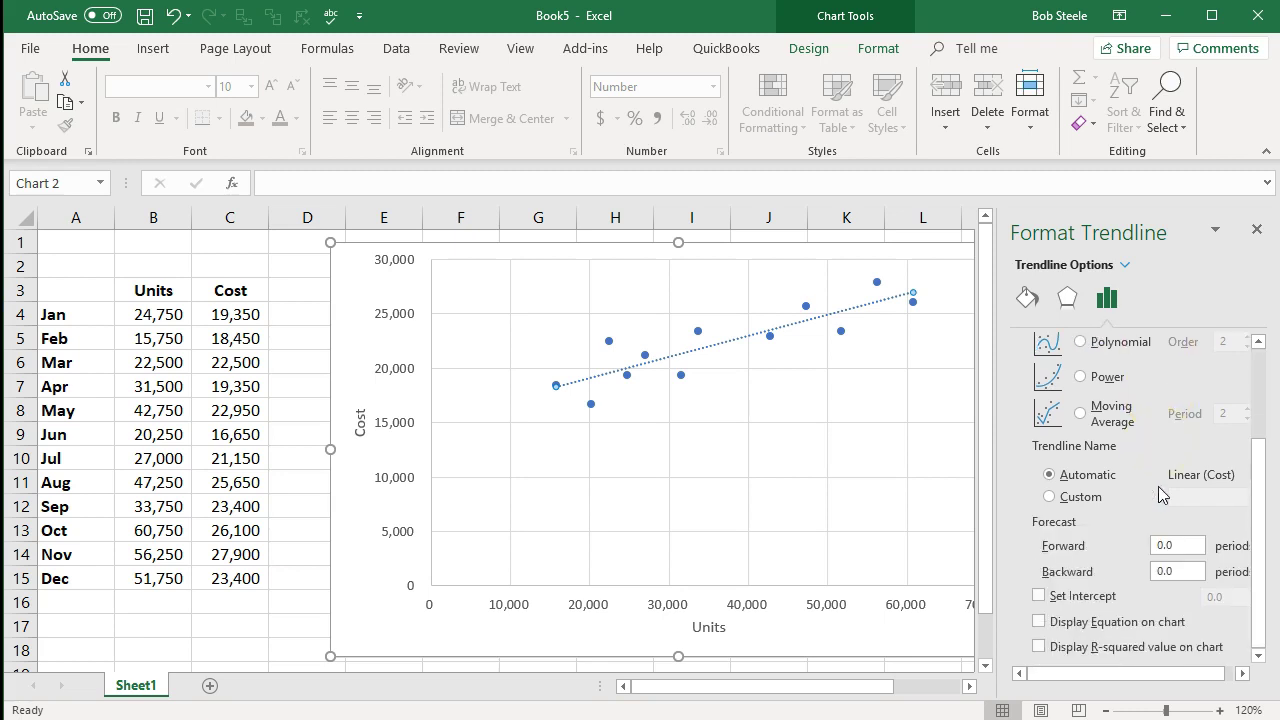
{"action": "left_click_drag", "start_coordinate": [1154, 674], "coordinate": [1185, 676]}
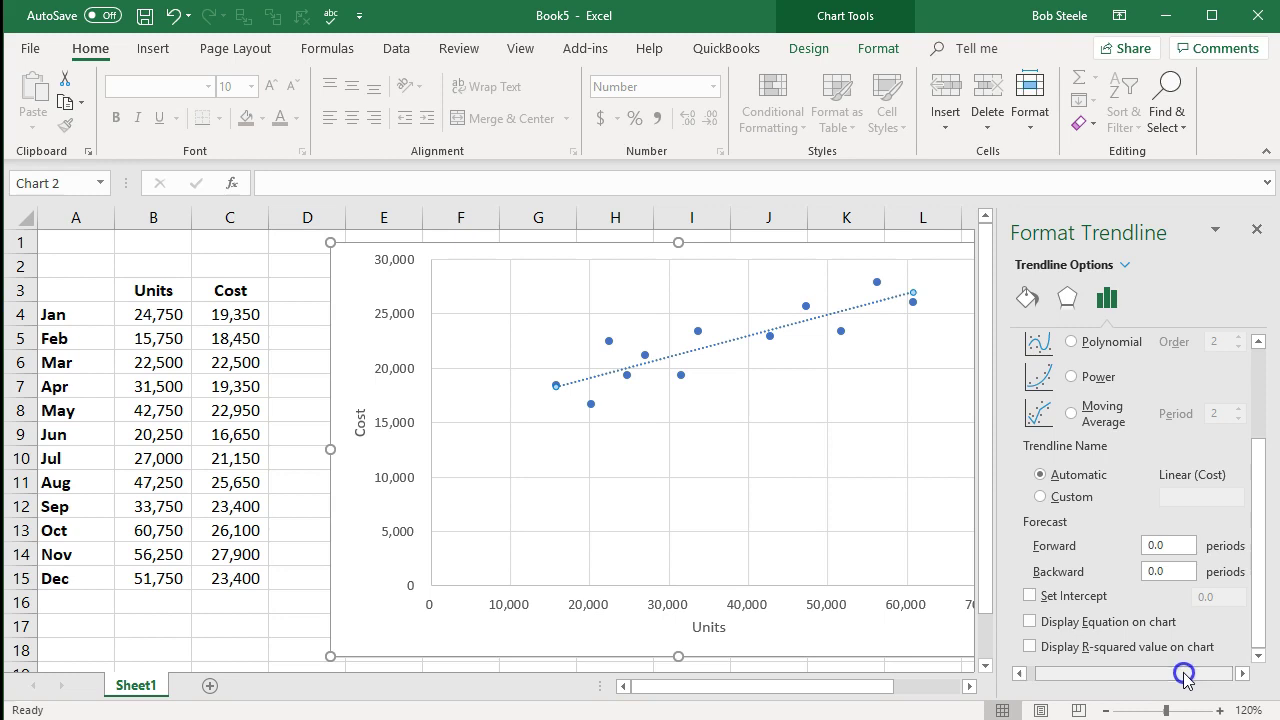
{"action": "left_click", "coordinate": [1031, 622]}
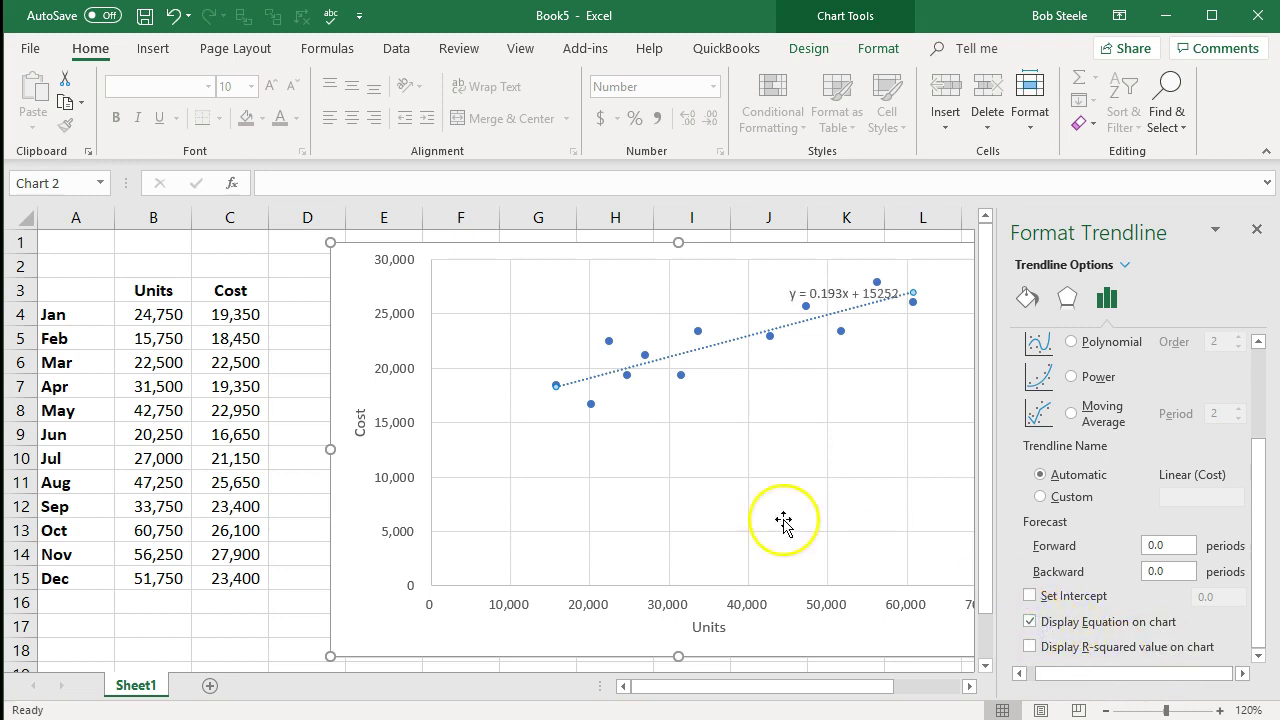
{"action": "left_click", "coordinate": [833, 300]}
{"action": "left_click_drag", "start_coordinate": [830, 298], "coordinate": [396, 645]}
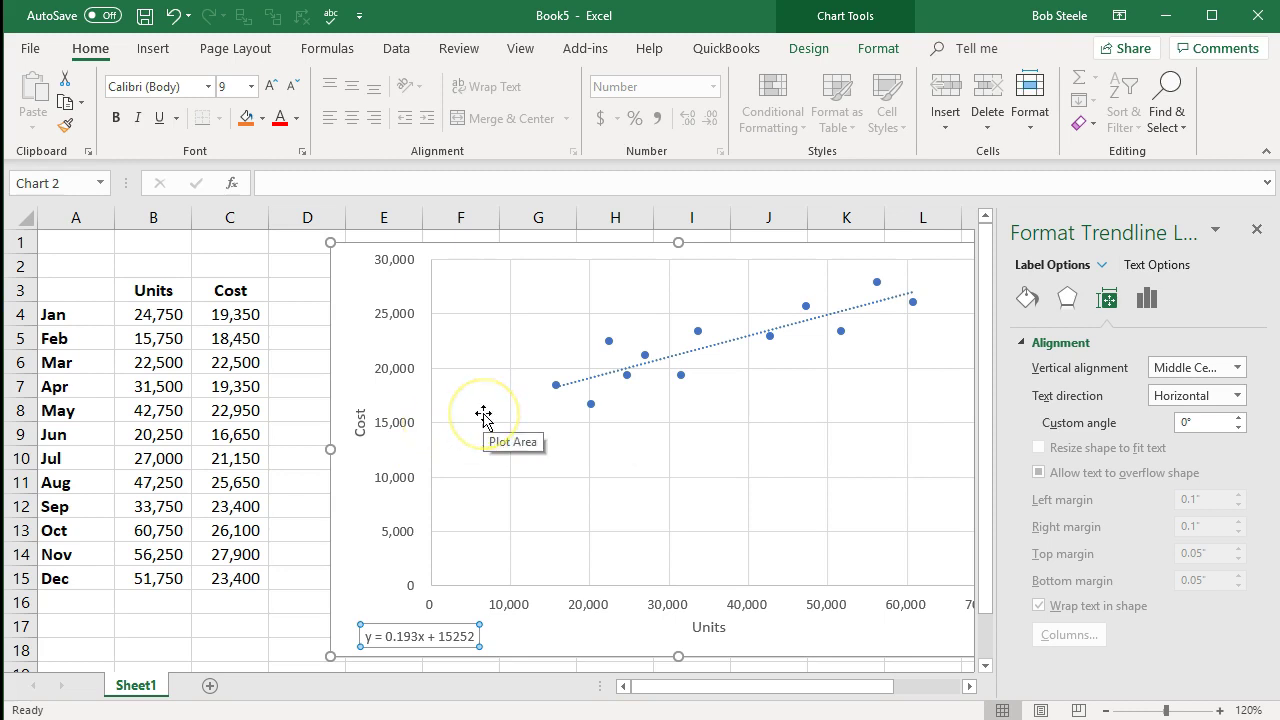
Close the Format Trendline Label pane, deselect the chart, and select the values B4:C15
{"action": "left_click", "coordinate": [1257, 229]}
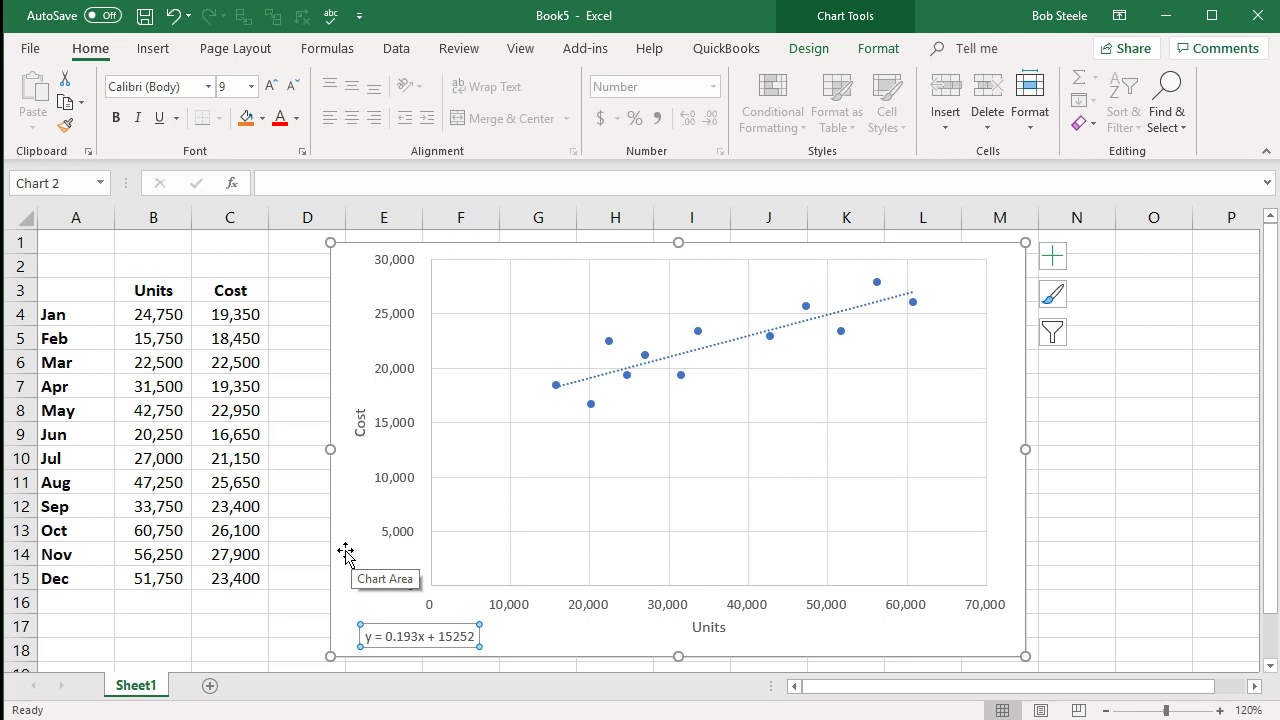
{"action": "left_click", "coordinate": [288, 532]}
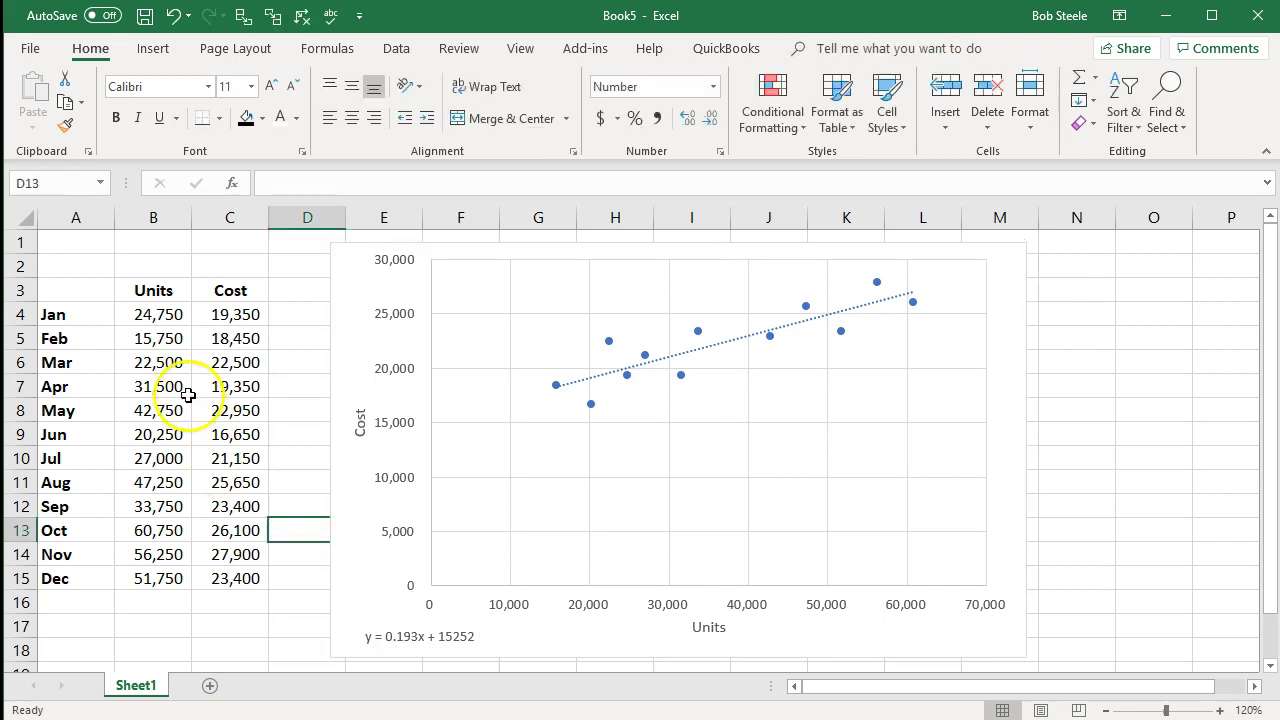
{"action": "left_click_drag", "start_coordinate": [145, 312], "coordinate": [209, 585]}
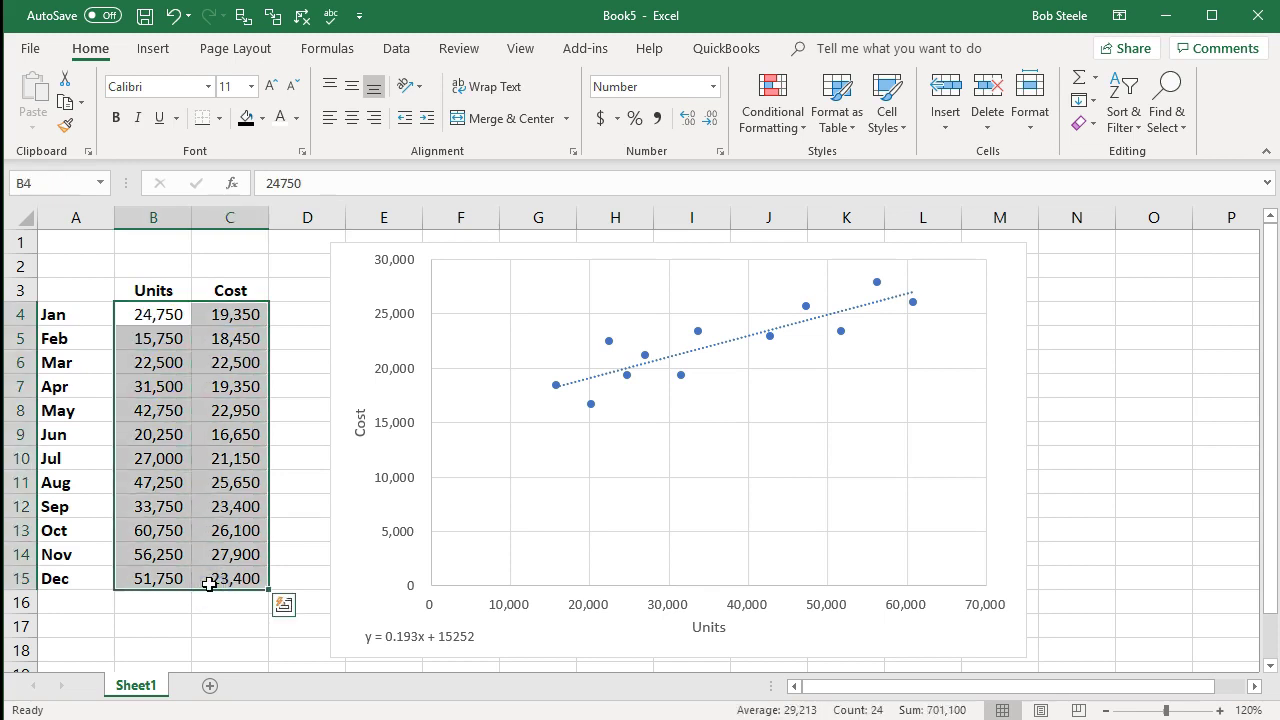